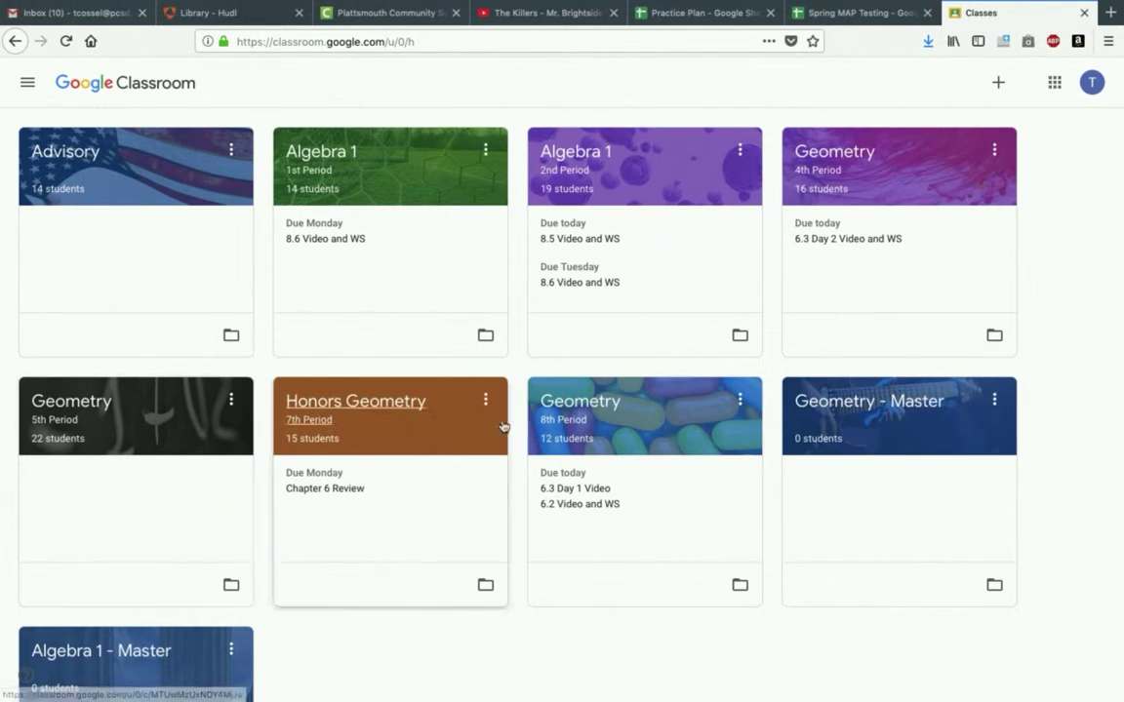
Open the Geometry - Master class and its 6.4 Activity assignment.
{"action": "left_click", "coordinate": [822, 408]}
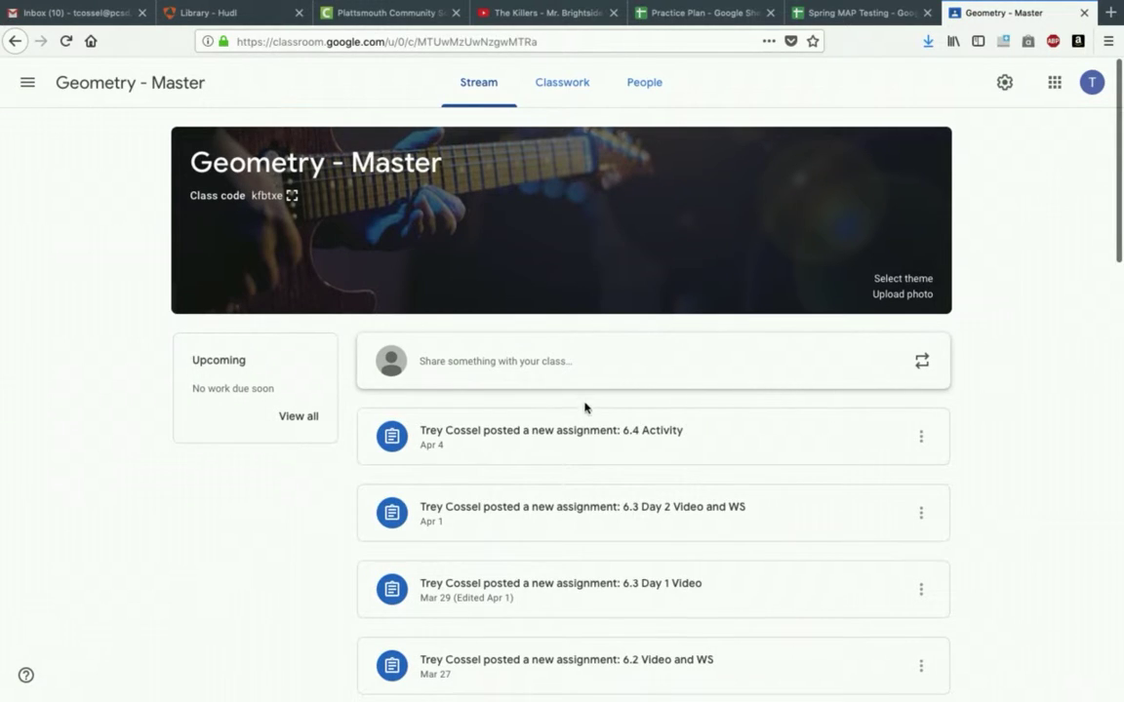
{"action": "left_click", "coordinate": [639, 437]}
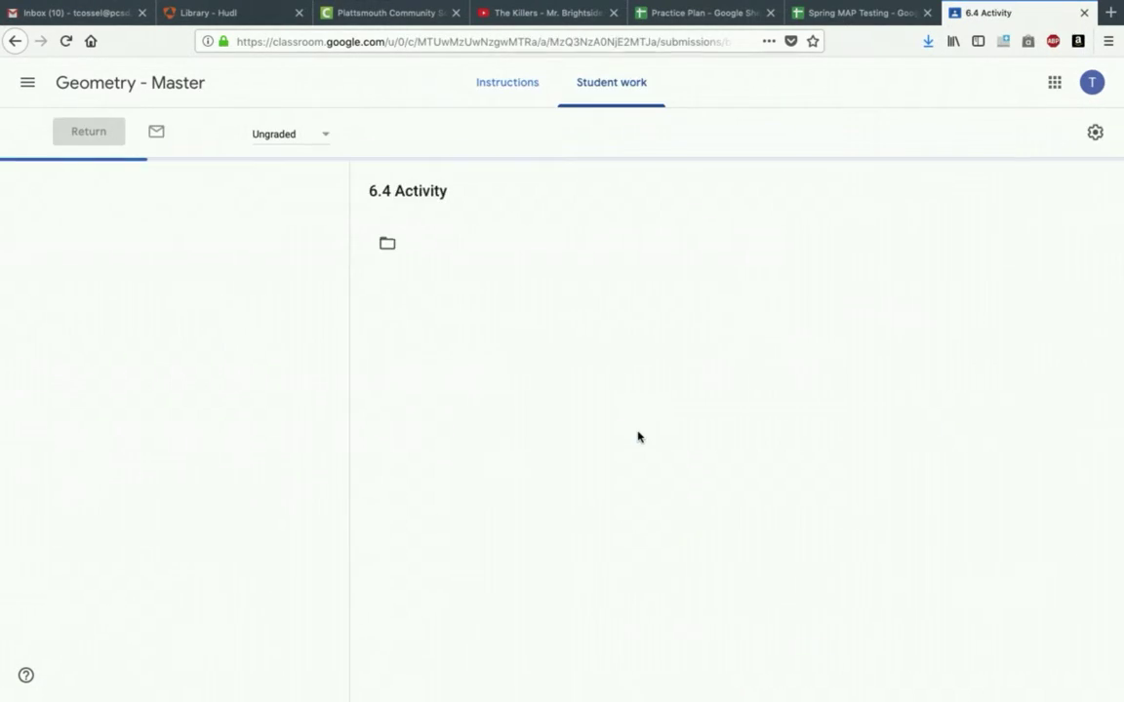
Download the attached Finding Quadrilaterals.ggb and open it with GeoGebra 5.
{"action": "left_click", "coordinate": [513, 83]}
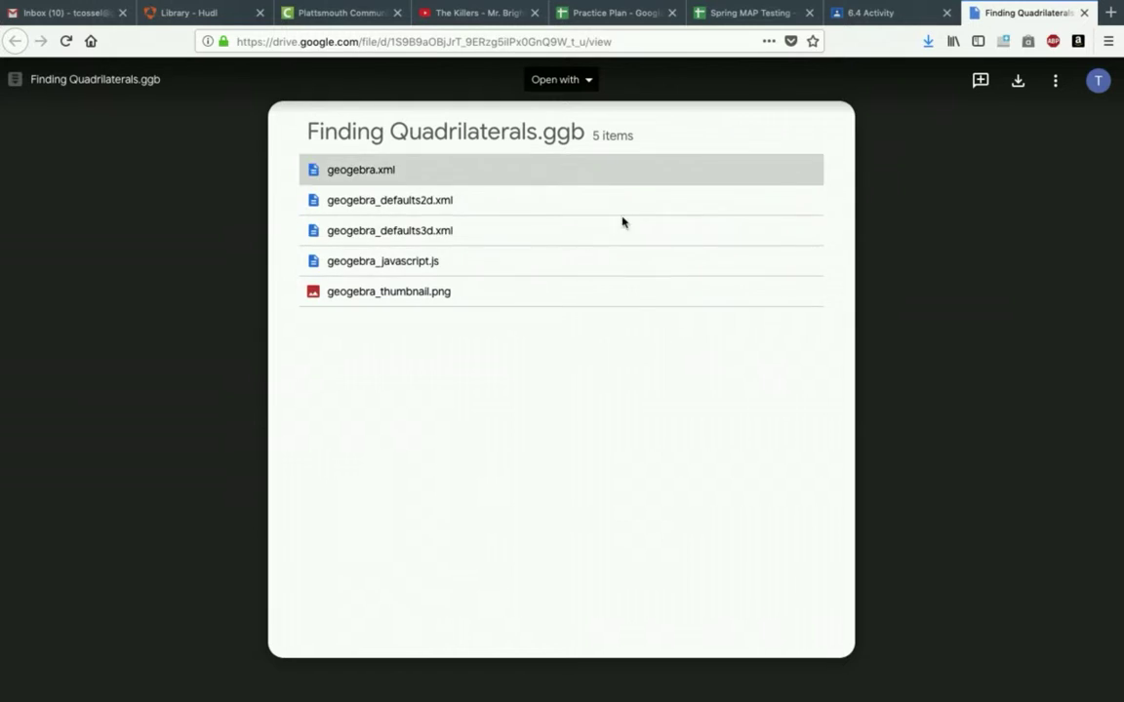
{"action": "left_click", "coordinate": [1018, 82]}
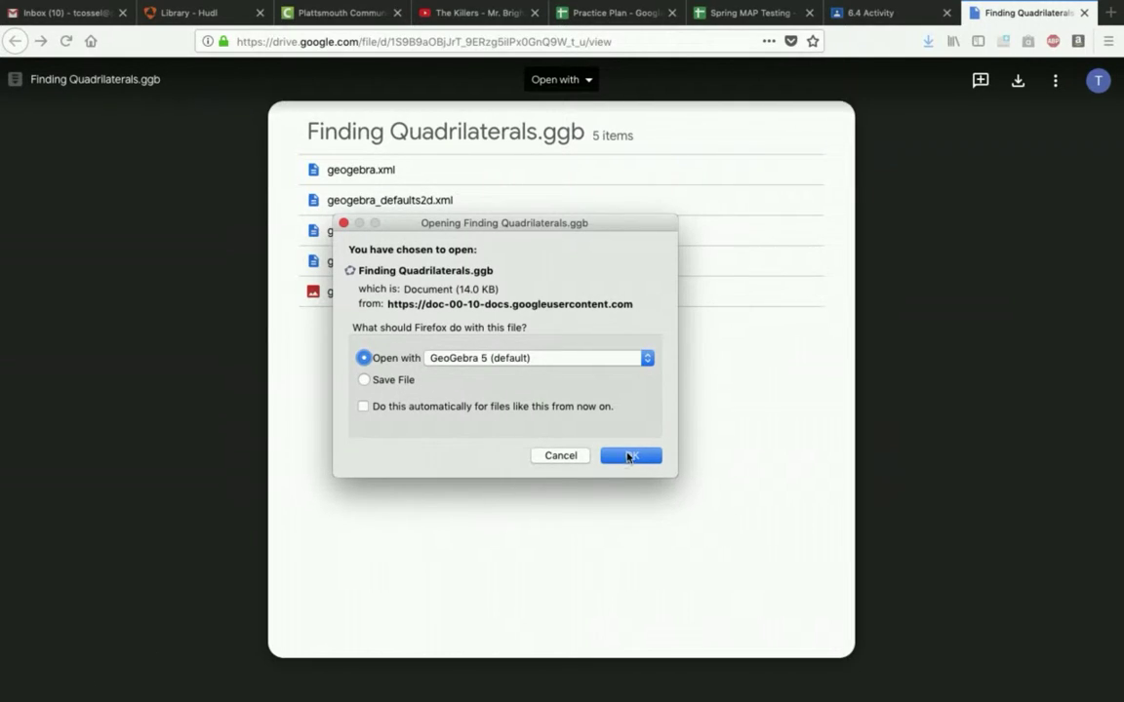
{"action": "left_click", "coordinate": [630, 456]}
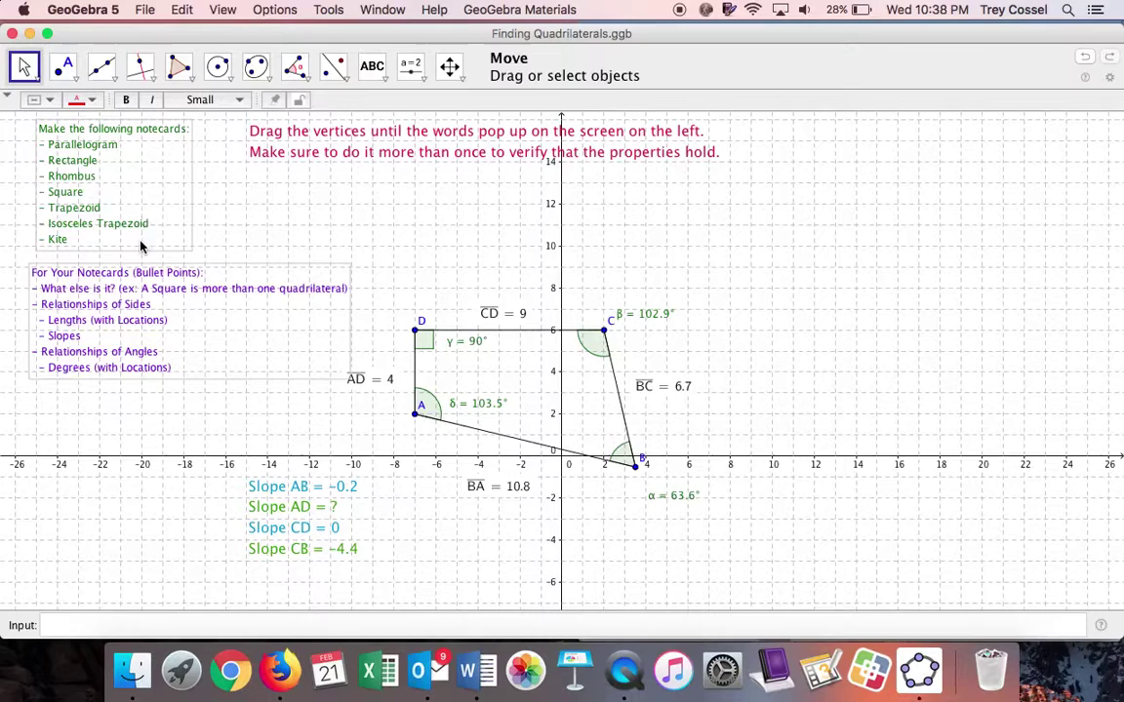
Nudge the 'Make the following notecards' text box slightly right and down.
{"action": "mouse_move", "coordinate": [135, 249]}
{"action": "left_mouse_down"}
{"action": "mouse_move", "coordinate": [100, 180]}
{"action": "mouse_move", "coordinate": [146, 256]}
{"action": "left_mouse_up"}
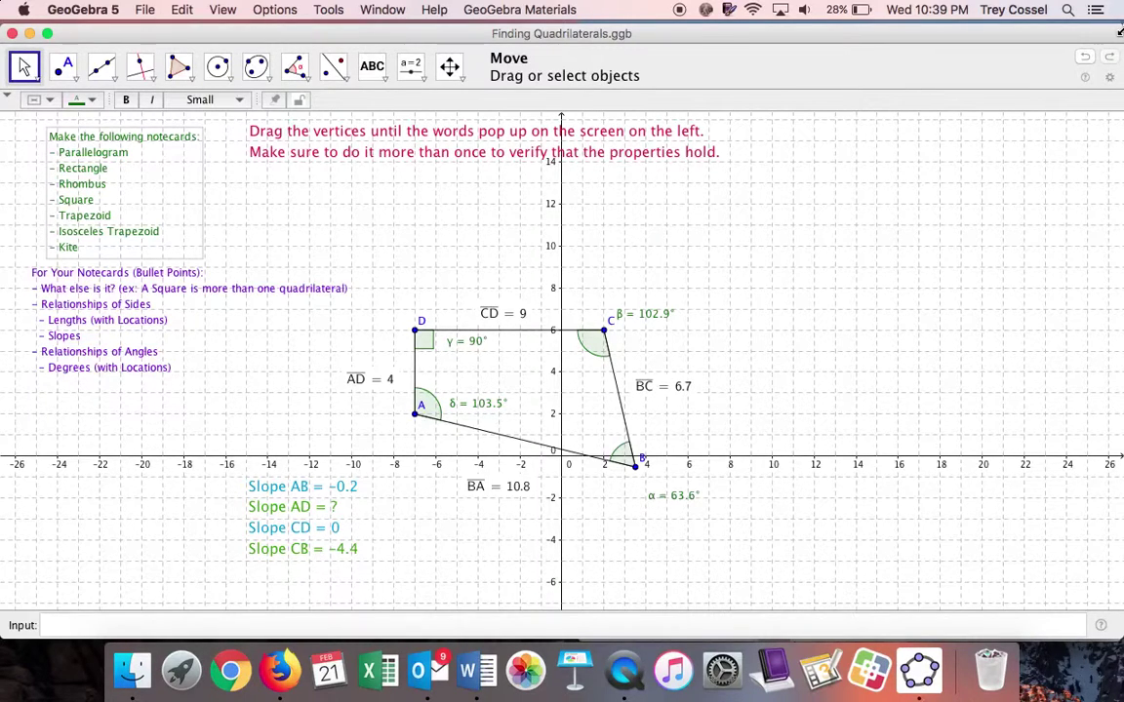
Resize GeoGebra to half the screen beside Word and reframe the view around quadrilateral ABCD.
{"action": "mouse_move", "coordinate": [1119, 32]}
{"action": "left_mouse_down"}
{"action": "mouse_move", "coordinate": [899, 41]}
{"action": "mouse_move", "coordinate": [568, 30]}
{"action": "mouse_move", "coordinate": [577, 21]}
{"action": "left_mouse_up"}
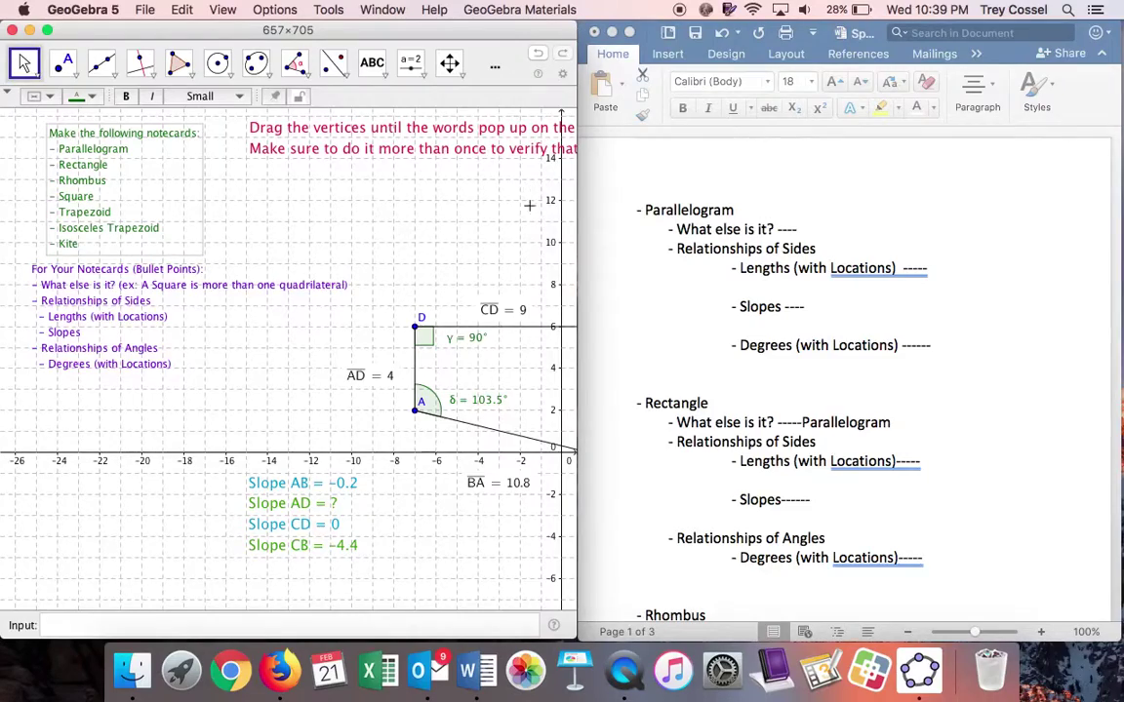
{"action": "mouse_move", "coordinate": [529, 205]}
{"action": "left_mouse_down"}
{"action": "mouse_move", "coordinate": [285, 191]}
{"action": "mouse_move", "coordinate": [313, 184]}
{"action": "left_mouse_up"}
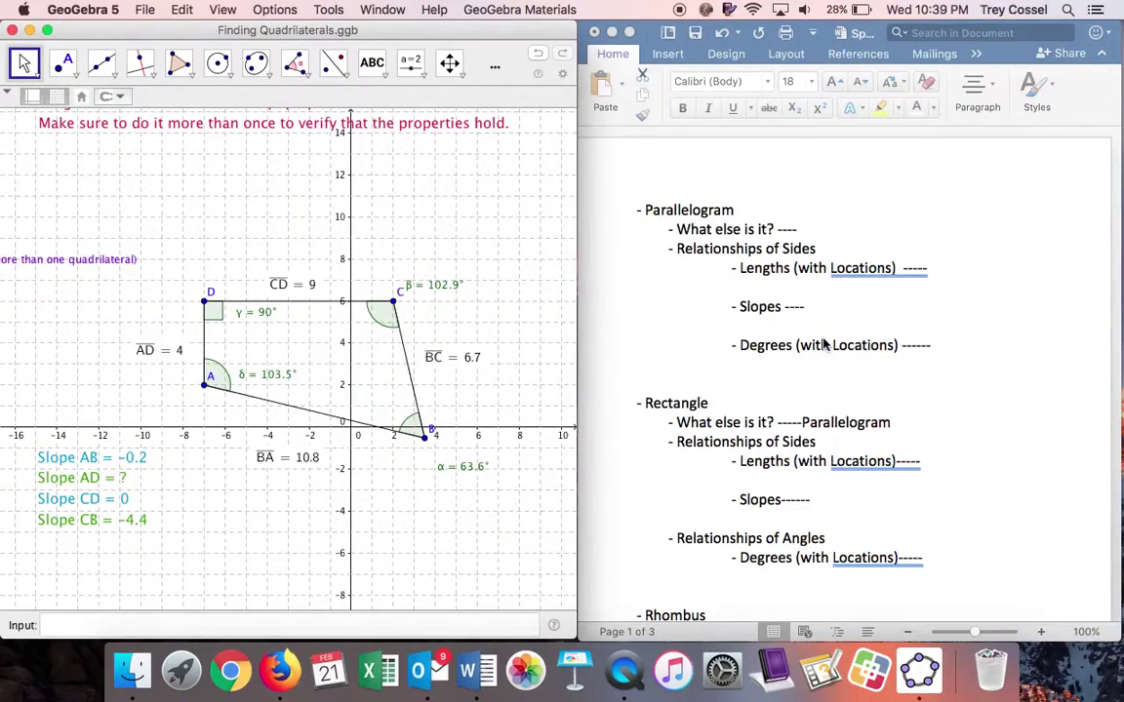
{"action": "scroll", "coordinate": [824, 344], "scroll_direction": "up", "scroll_amount": 1}
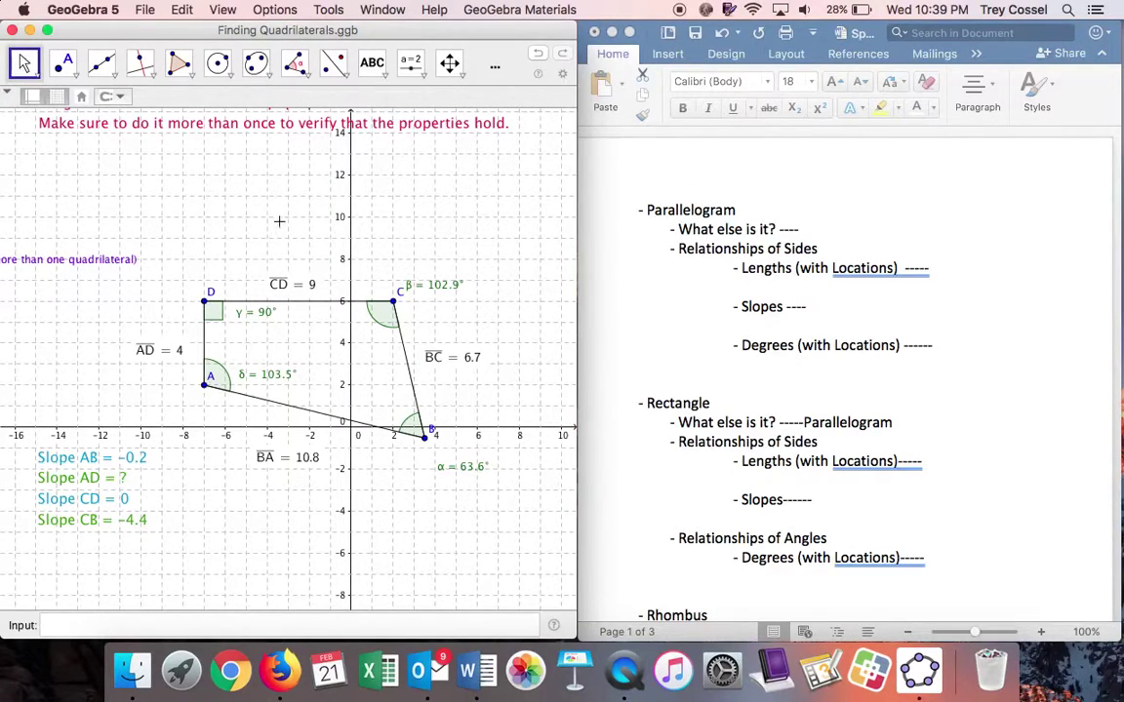
{"action": "left_click_drag", "start_coordinate": [276, 237], "coordinate": [285, 330]}
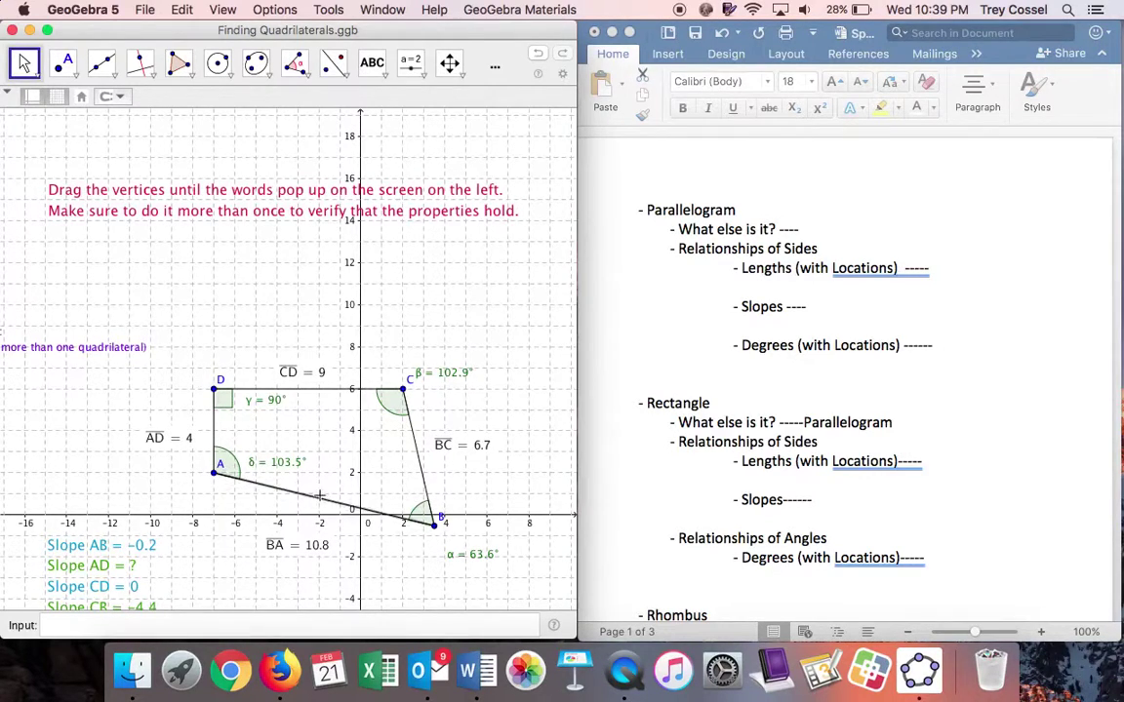
{"action": "scroll", "coordinate": [301, 328], "scroll_direction": "down", "scroll_amount": 3}
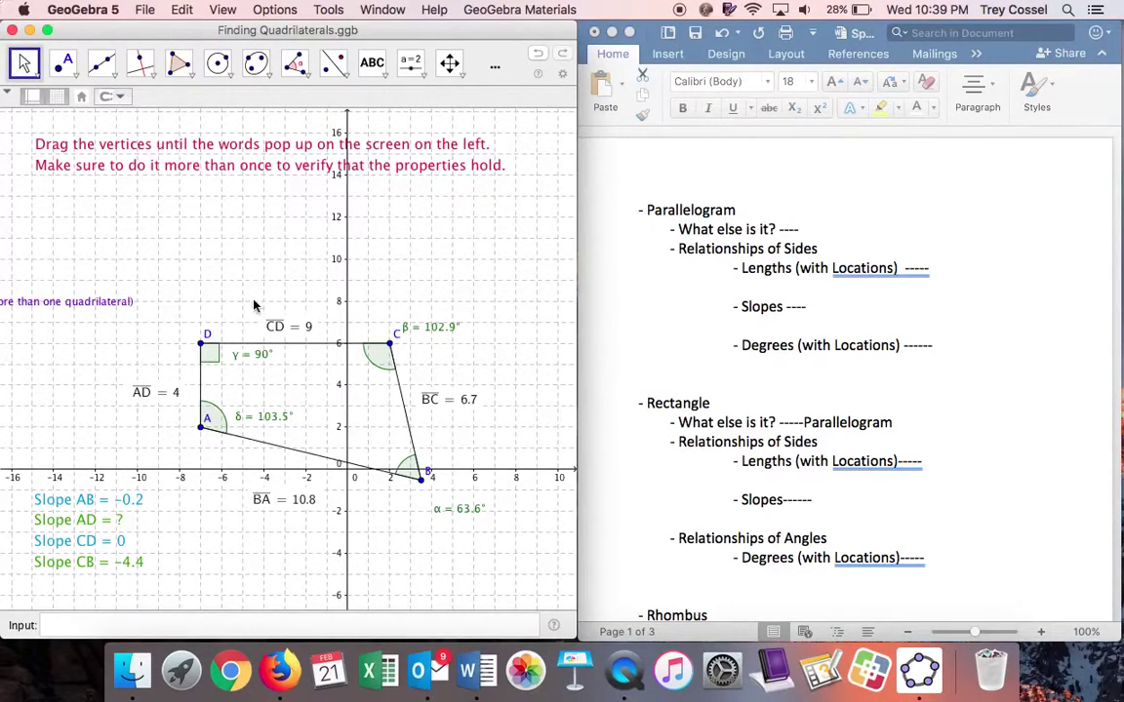
{"action": "scroll", "coordinate": [253, 305], "scroll_direction": "down", "scroll_amount": 5}
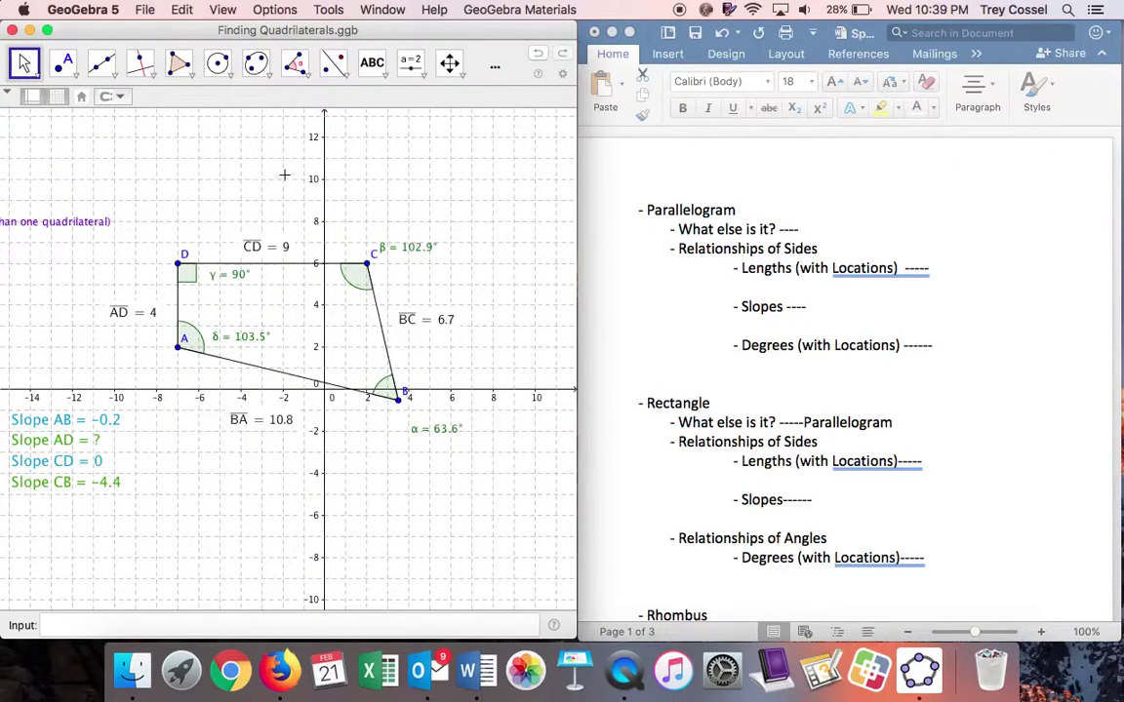
{"action": "scroll", "coordinate": [284, 184], "scroll_direction": "down", "scroll_amount": 2}
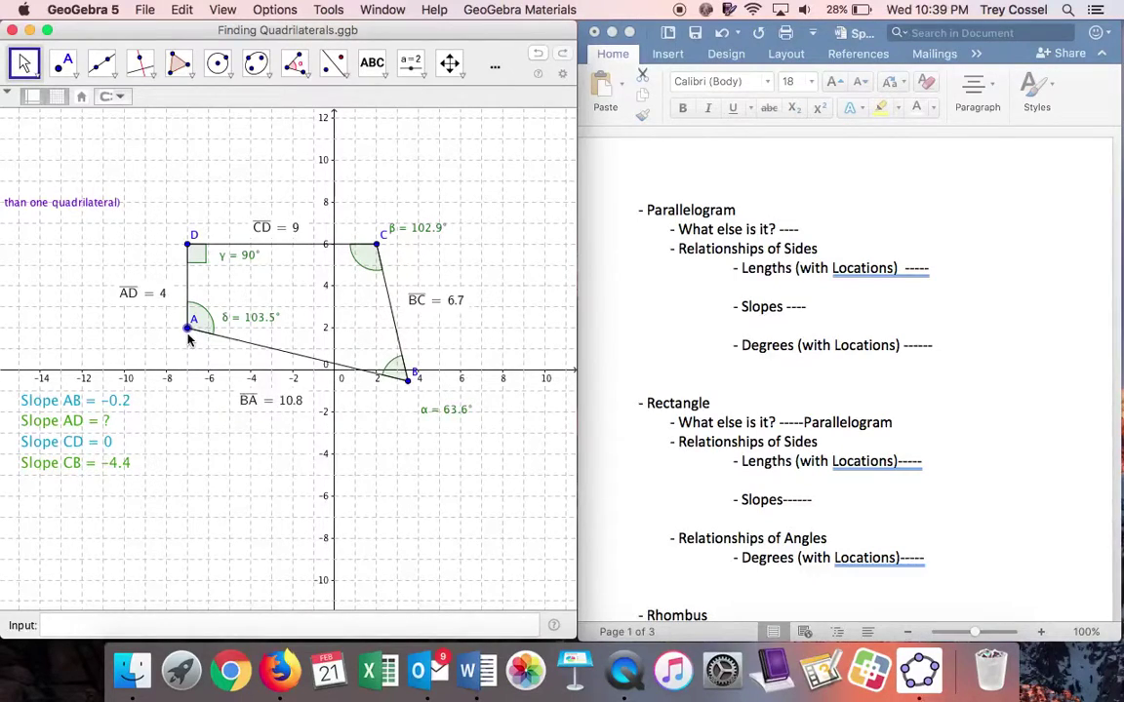
Drag vertices A and B onto the x-axis to make ABCD a parallelogram with sides 9 and 6.1.
{"action": "left_click_drag", "start_coordinate": [189, 330], "coordinate": [210, 372]}
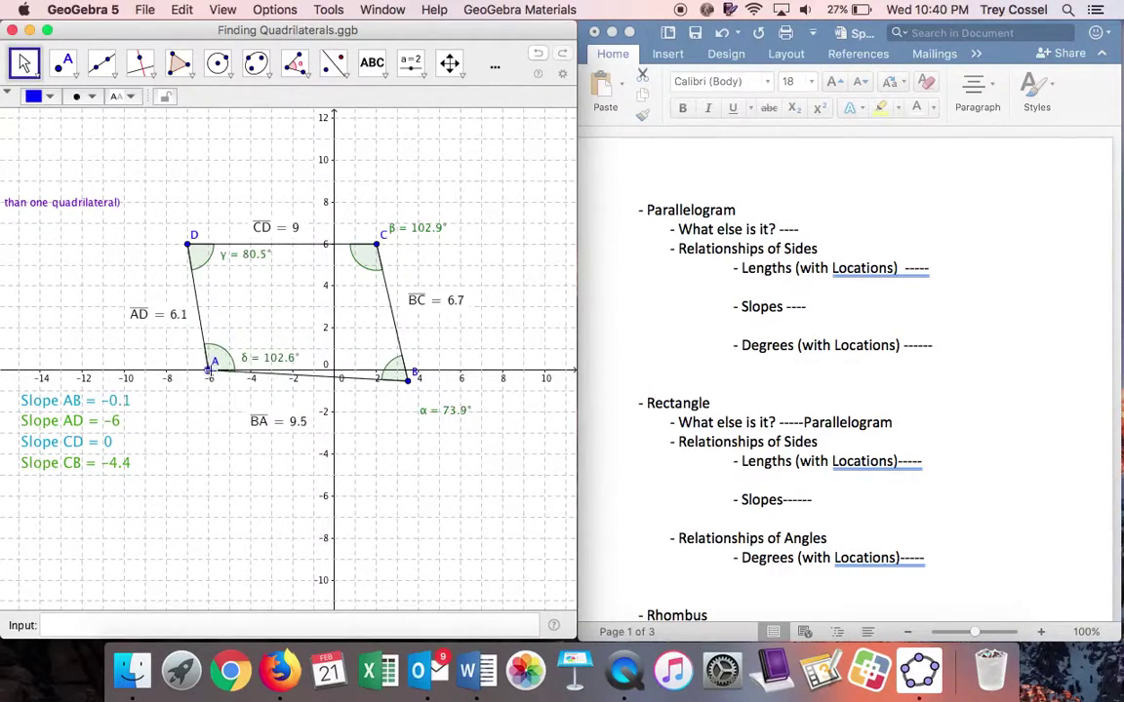
{"action": "mouse_move", "coordinate": [410, 382]}
{"action": "left_mouse_down"}
{"action": "mouse_move", "coordinate": [424, 375]}
{"action": "mouse_move", "coordinate": [398, 369]}
{"action": "left_mouse_up"}
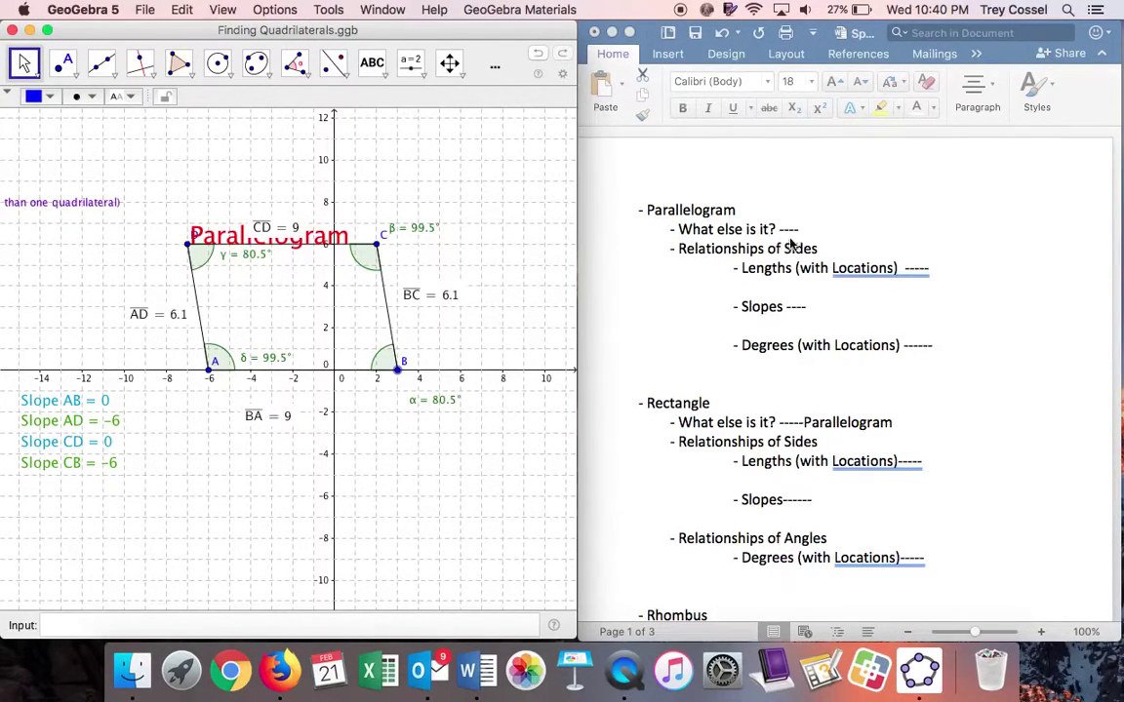
Recolour the hidden Parallelogram 'What else is it?' answer black so it shows Nothing.
{"action": "left_click", "coordinate": [817, 229]}
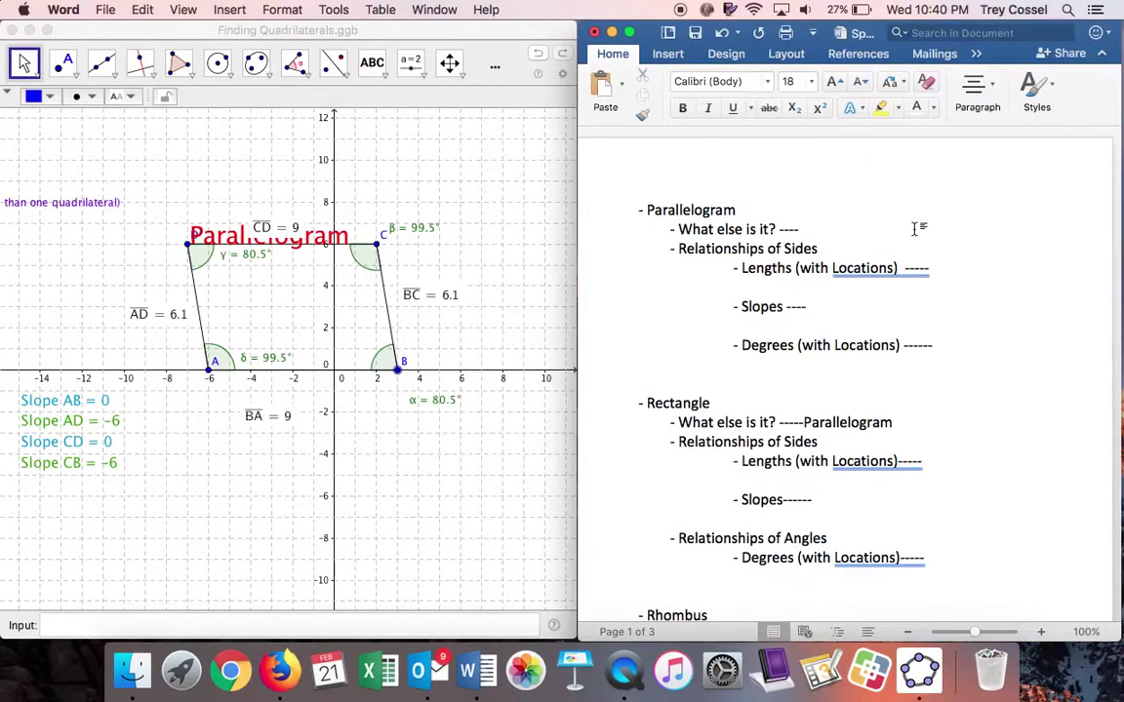
{"action": "left_click_drag", "start_coordinate": [818, 230], "coordinate": [849, 229]}
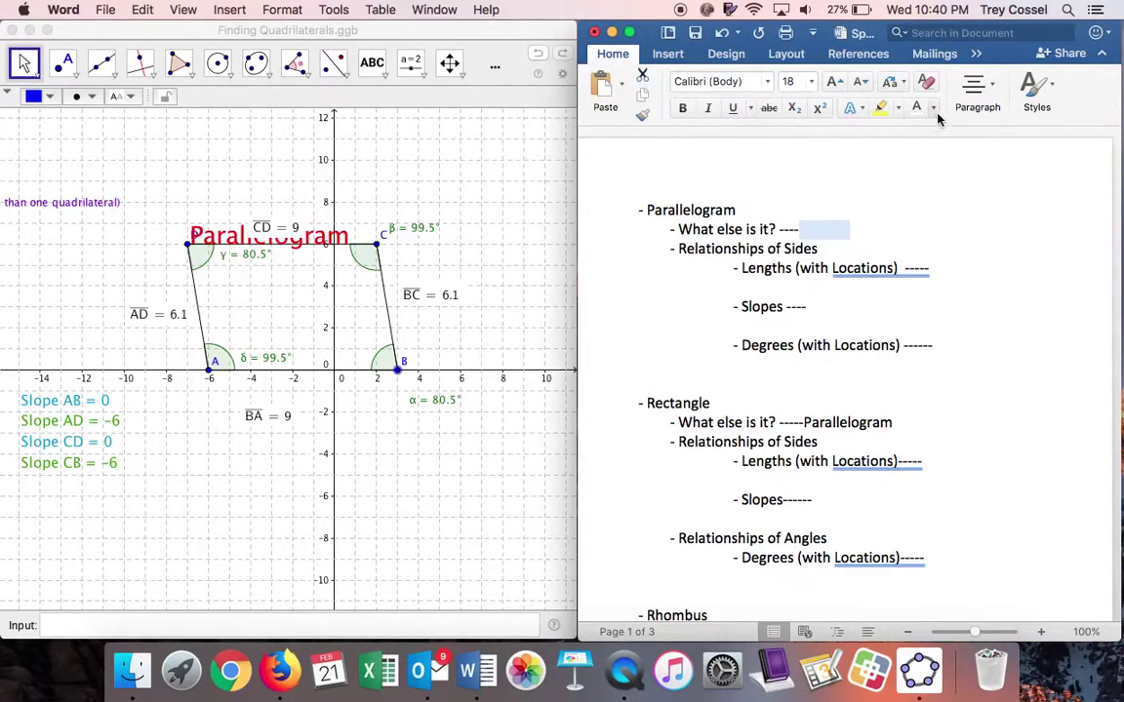
{"action": "left_click", "coordinate": [935, 111]}
{"action": "left_click", "coordinate": [936, 188]}
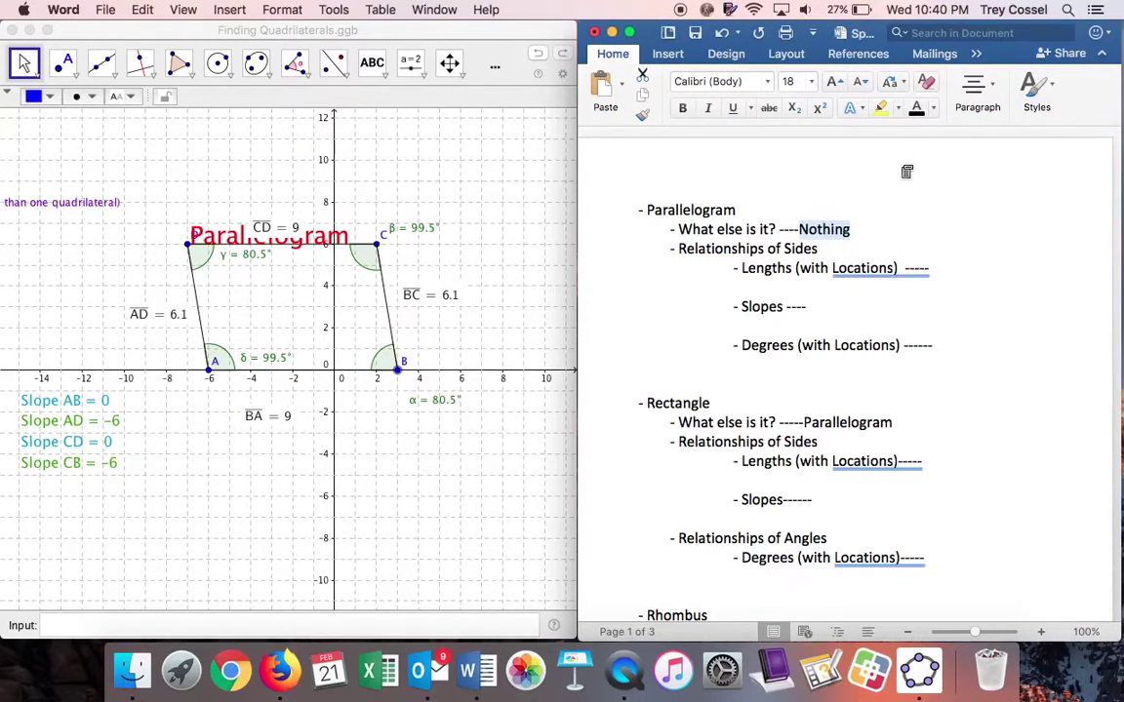
{"action": "left_click", "coordinate": [875, 285]}
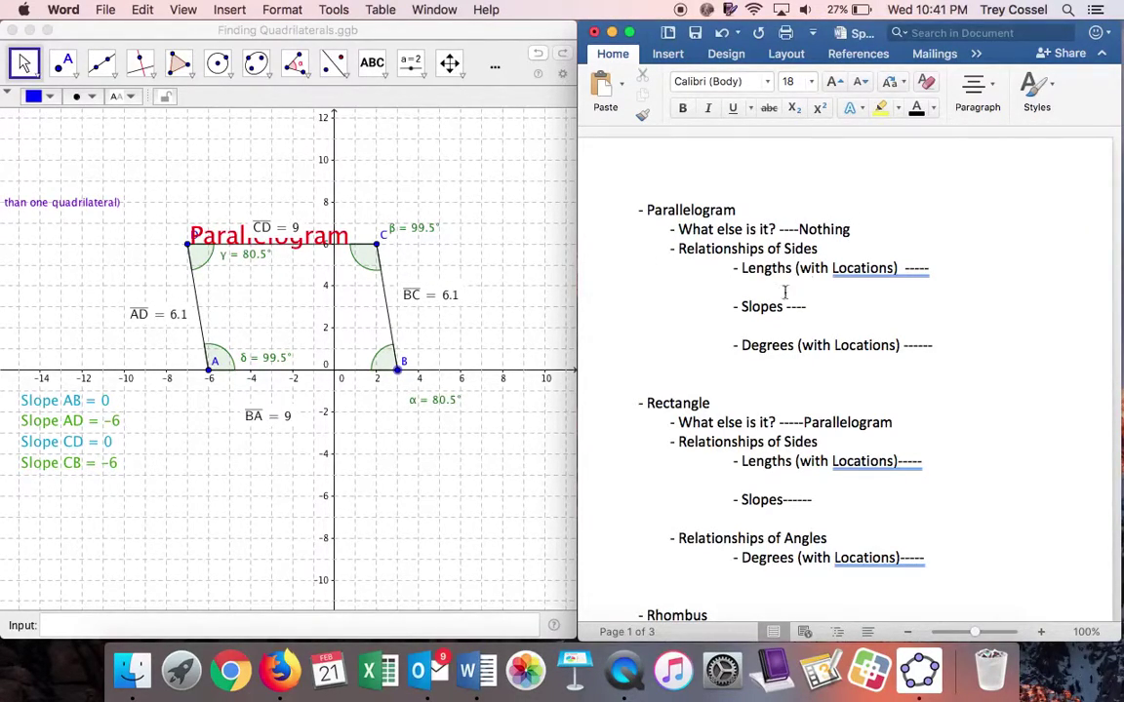
Fill the Parallelogram Lengths line with 'Both pairs of opposite sides are congruent'.
{"action": "left_click", "coordinate": [931, 270]}
{"action": "type", "text": "Opposite lengths are equal"}
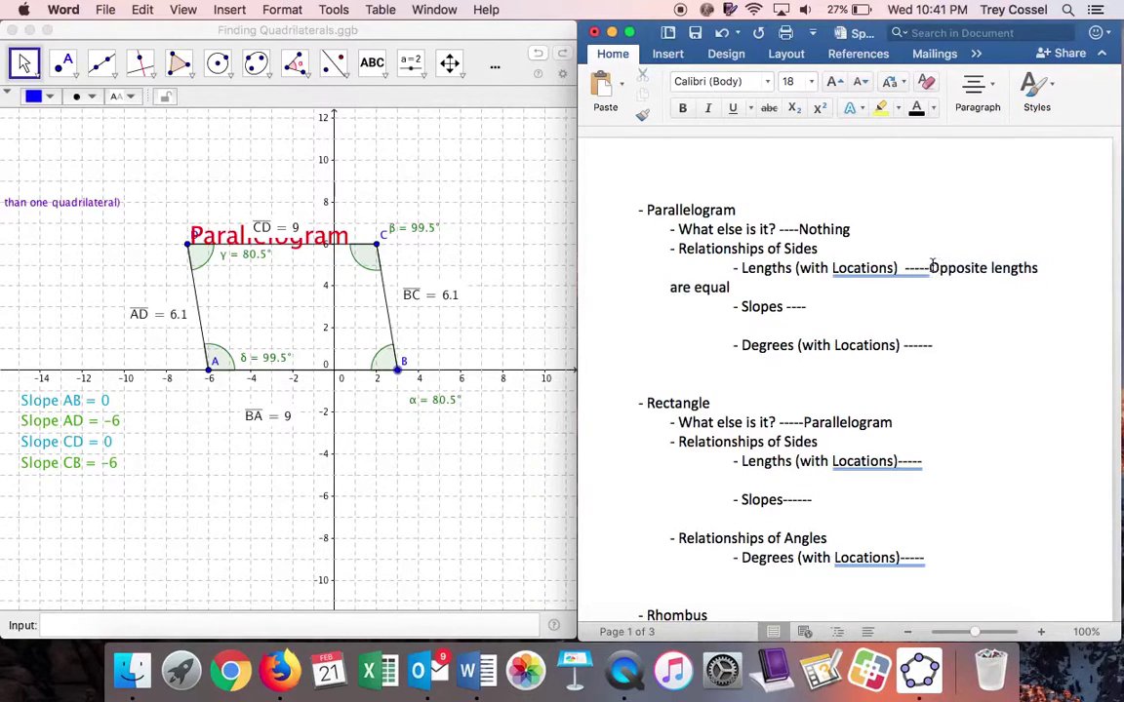
{"action": "type", "text": "Both"}
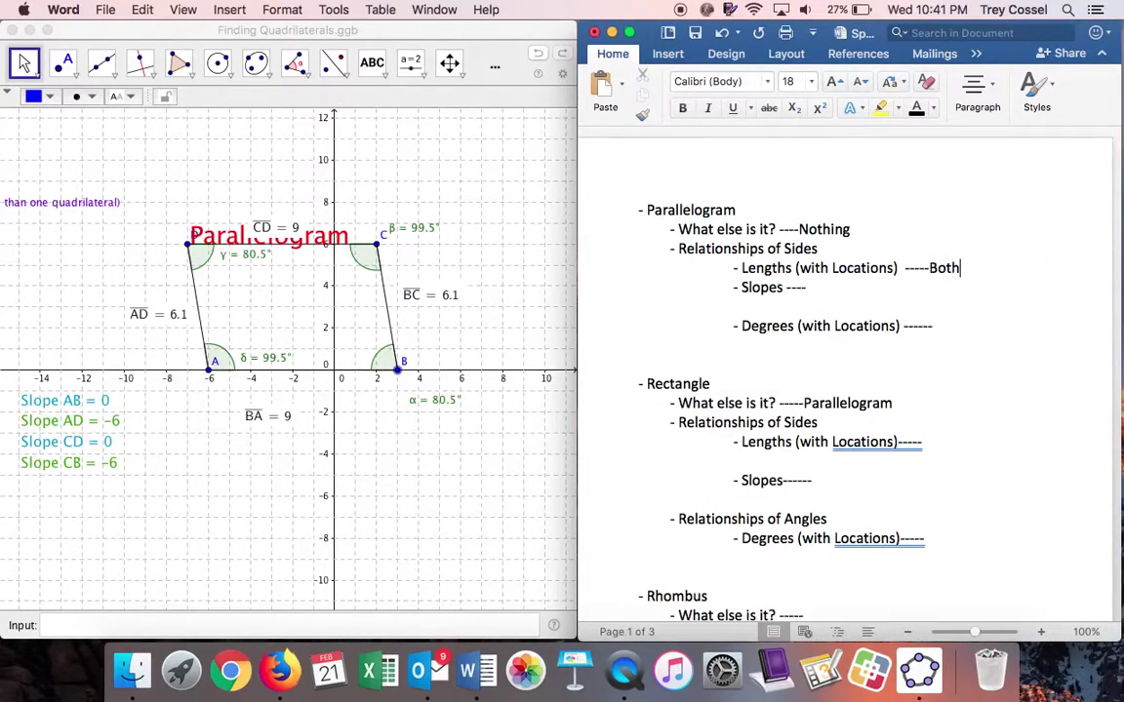
{"action": "type", "text": " Pairs "}
{"action": "type", "text": "of opposite sid"}
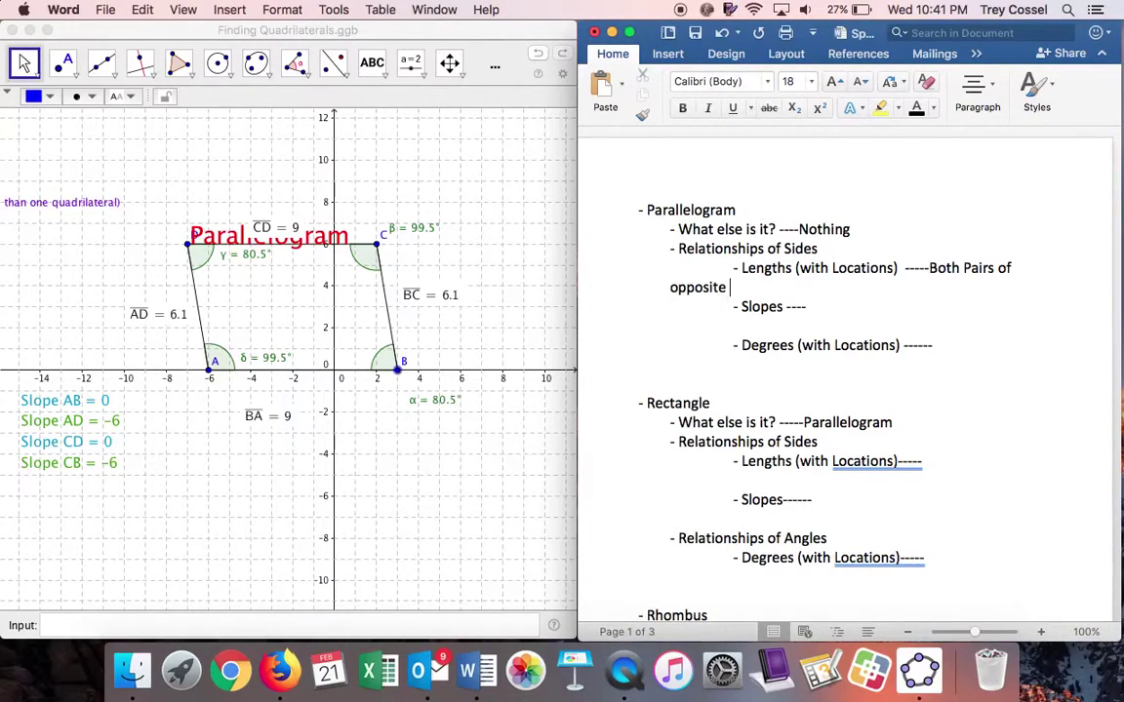
{"action": "type", "text": "are c"}
{"action": "type", "text": "ongru"}
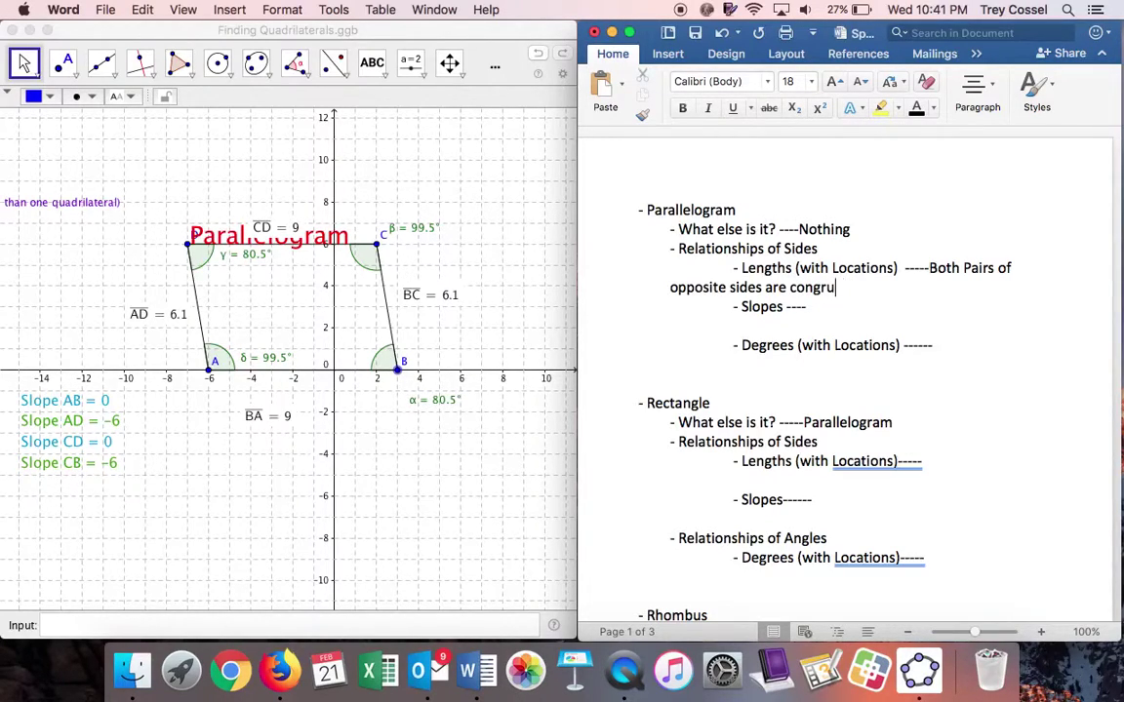
{"action": "type", "text": "neent."}
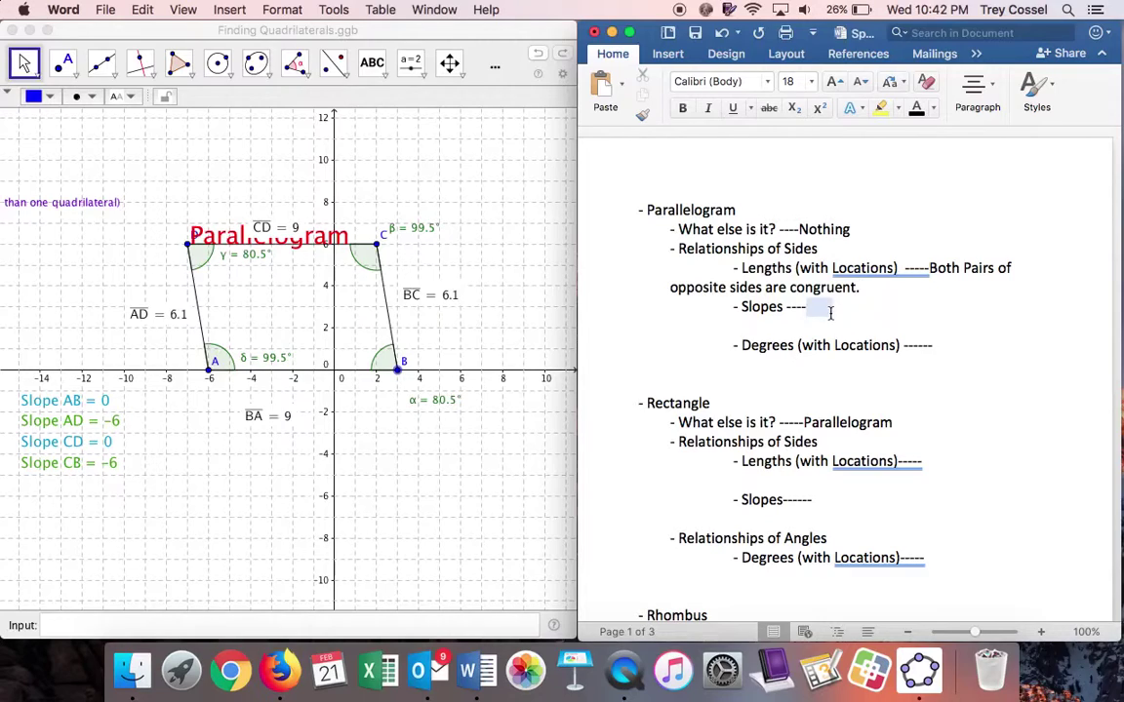
Reveal the hidden Slopes answer in black and replace 'Opposite' with 'Both pairs of opposite'.
{"action": "left_click_drag", "start_coordinate": [833, 311], "coordinate": [849, 322]}
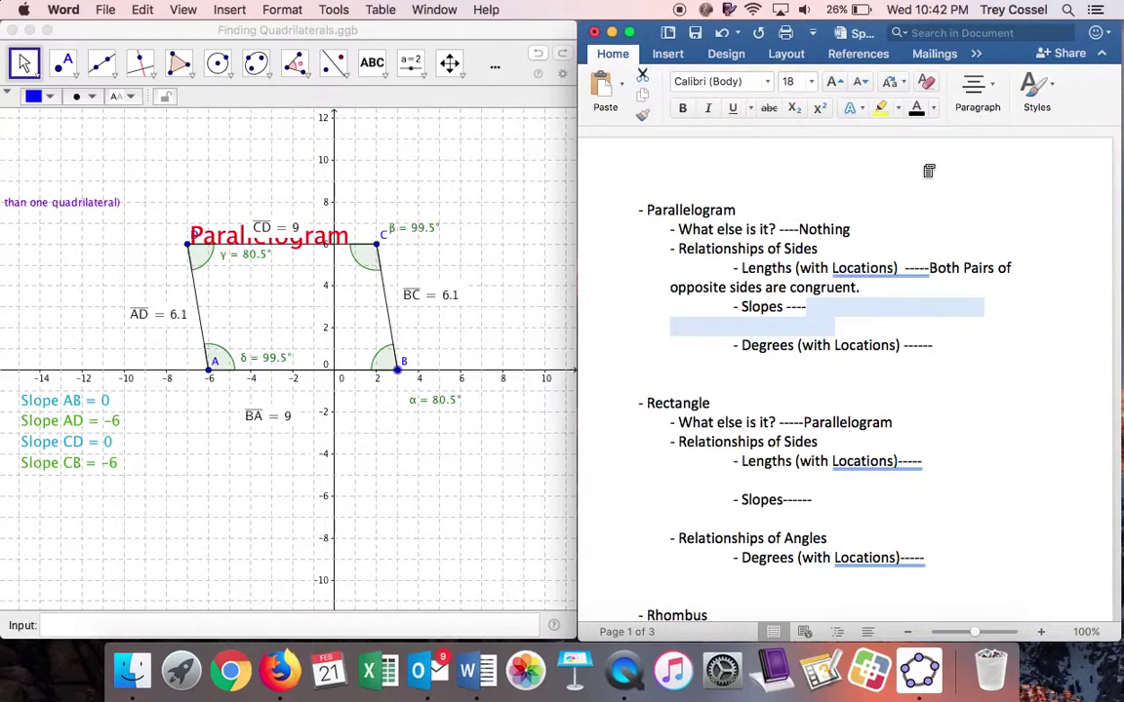
{"action": "left_click", "coordinate": [917, 110]}
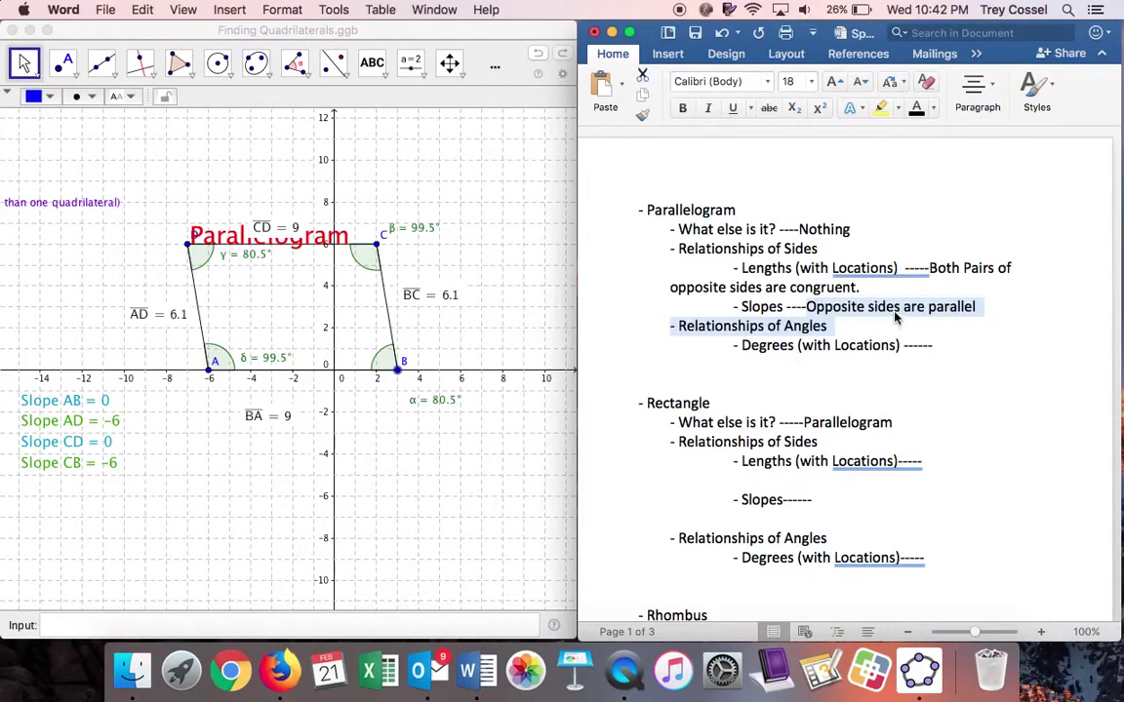
{"action": "left_click", "coordinate": [845, 310]}
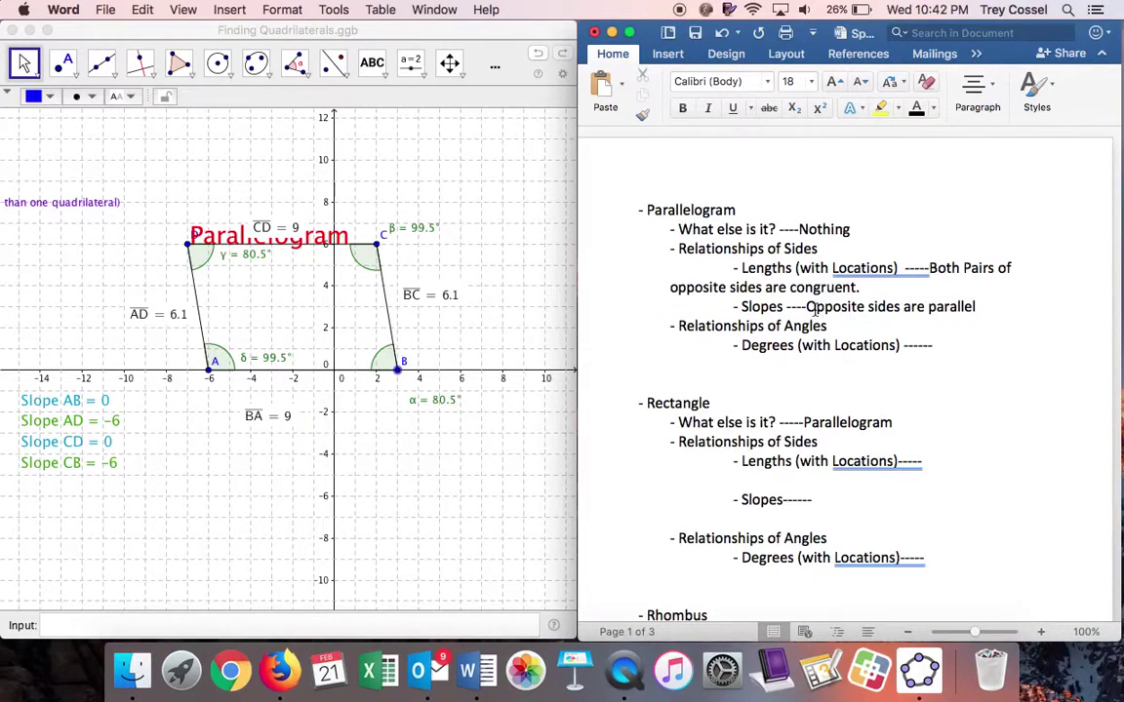
{"action": "left_click_drag", "start_coordinate": [809, 306], "coordinate": [861, 308]}
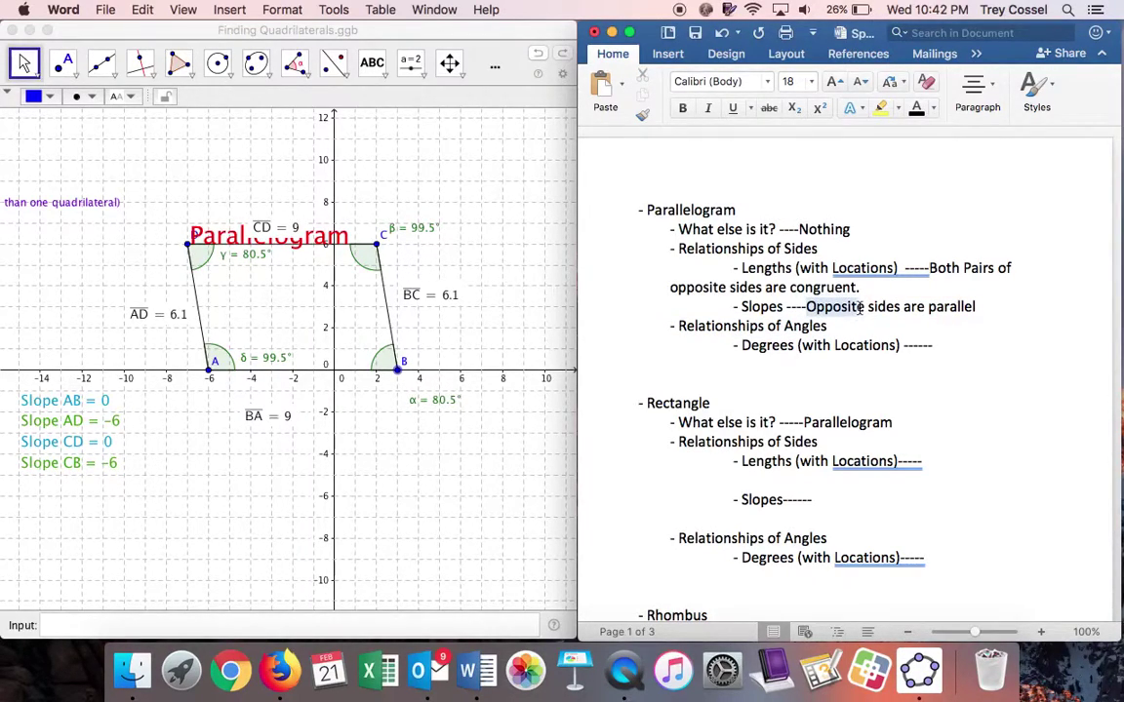
{"action": "type", "text": "Both pairs o"}
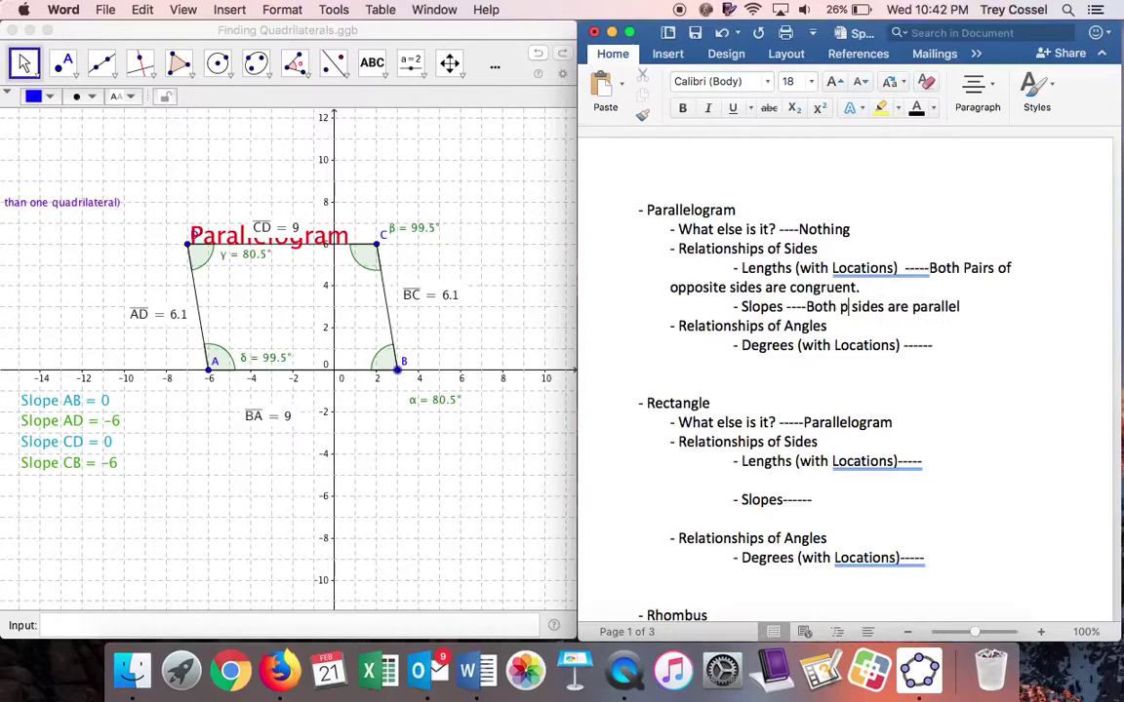
{"action": "type", "text": "f oppos"}
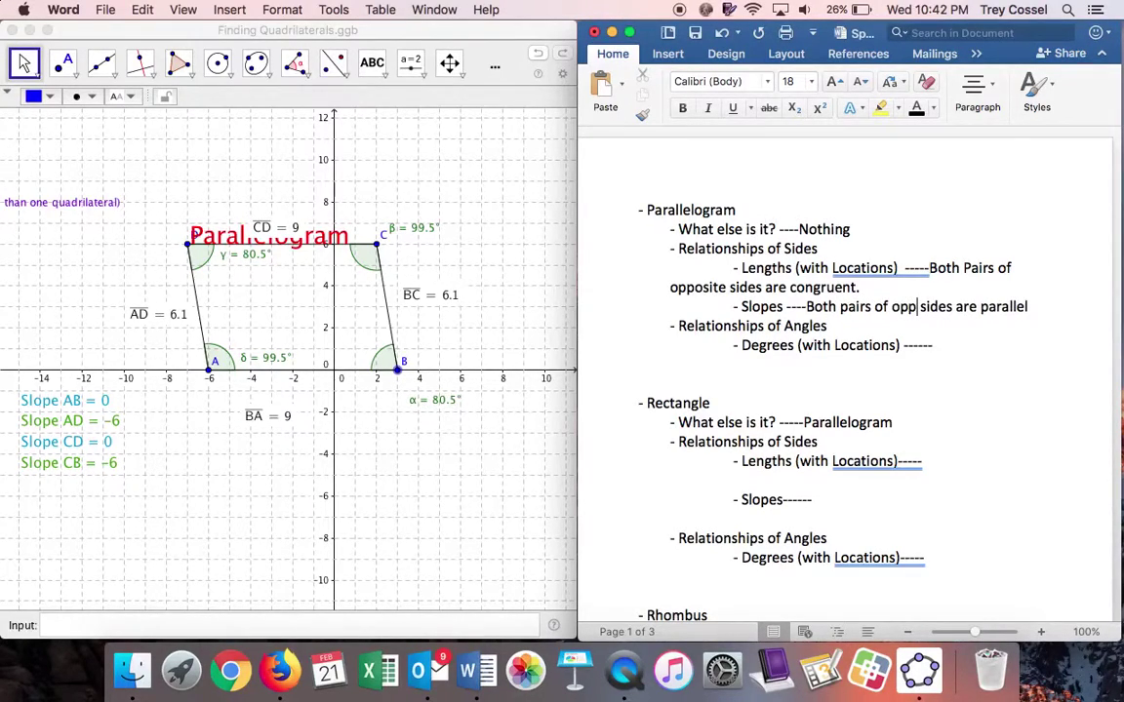
{"action": "type", "text": "ite"}
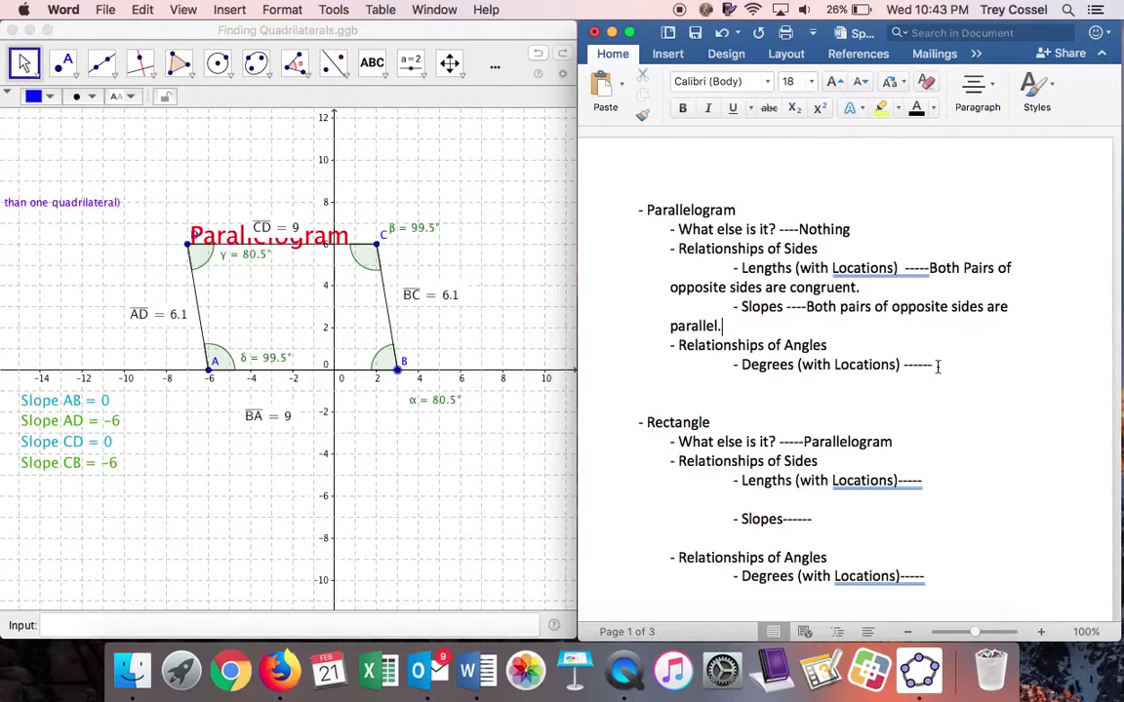
Reveal the Degrees answer in black and reword it as 'Both pairs of opposite angles are congruent.'.
{"action": "left_click_drag", "start_coordinate": [938, 366], "coordinate": [1058, 386]}
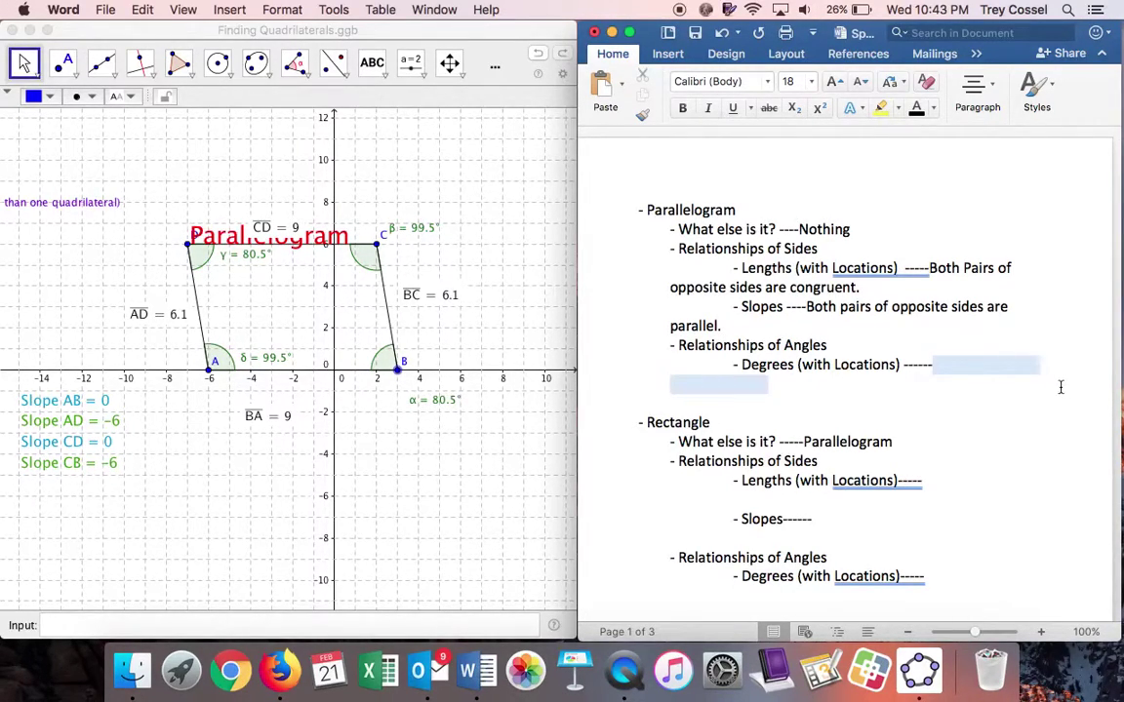
{"action": "left_click", "coordinate": [916, 107]}
{"action": "left_click", "coordinate": [934, 369]}
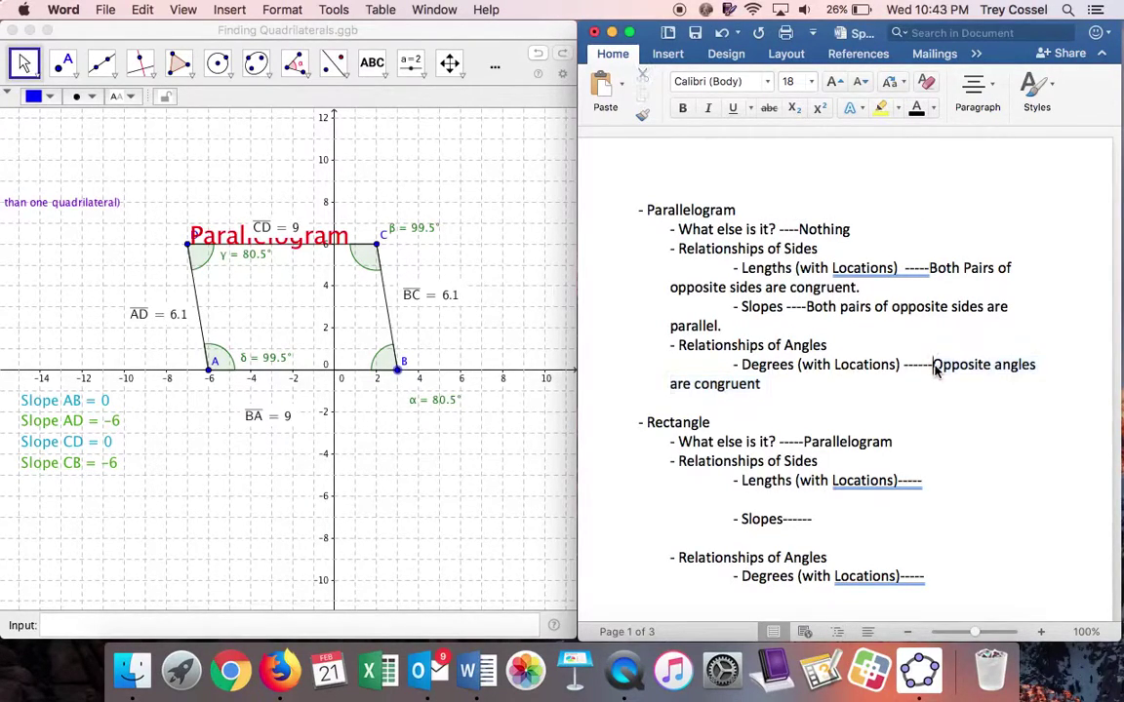
{"action": "type", "text": "Both pairs"}
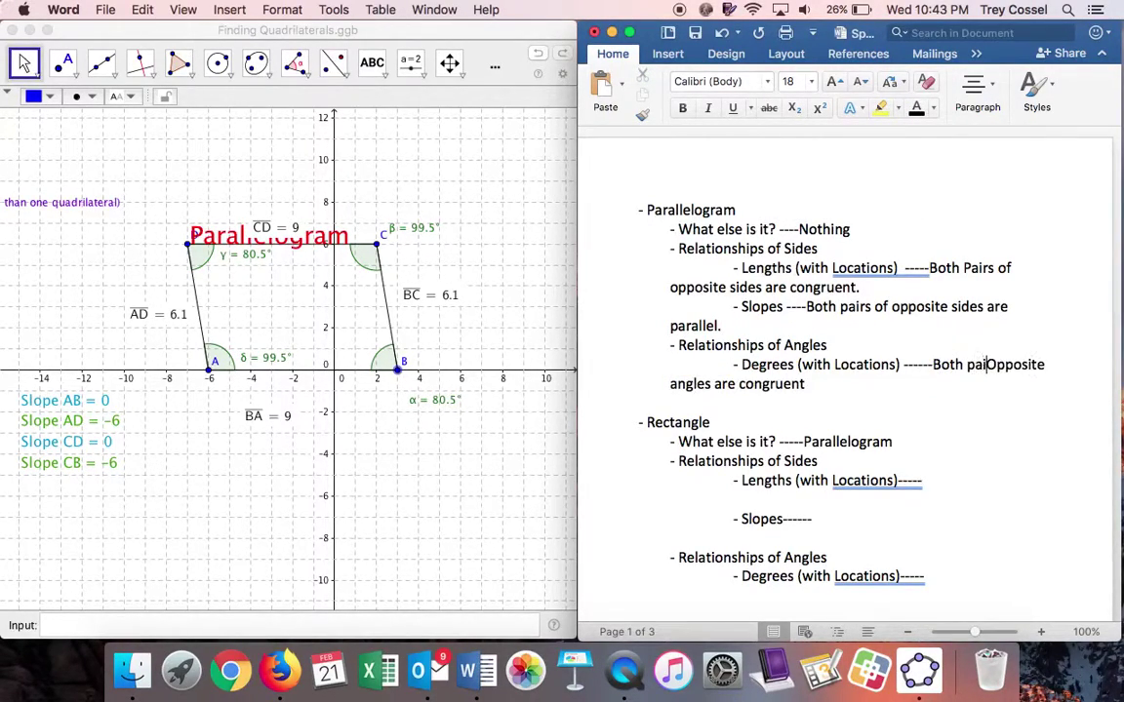
{"action": "type", "text": " of"}
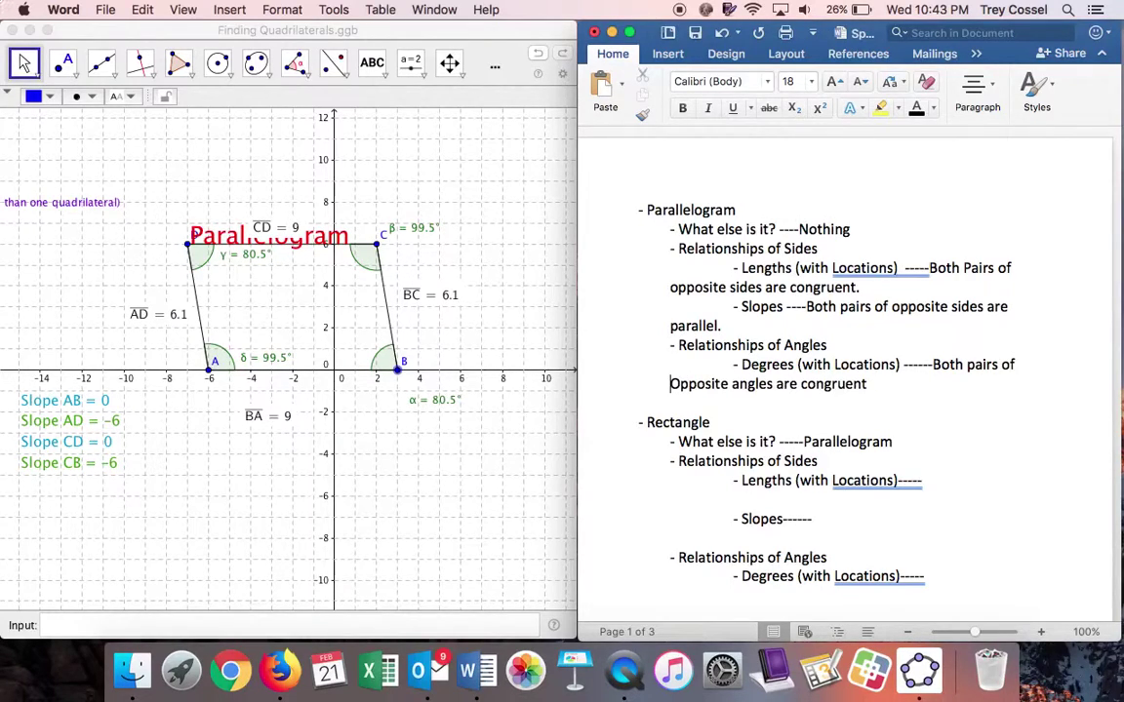
{"action": "key", "text": "BackSpace"}
{"action": "type", "text": "o"}
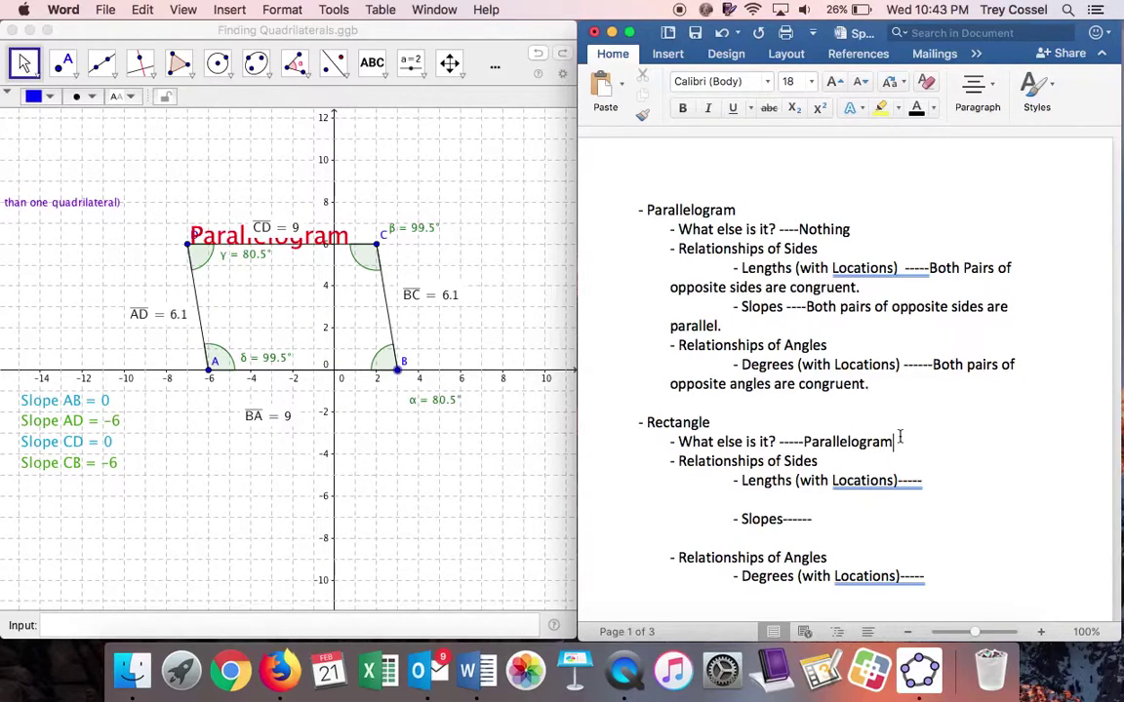
Scroll Word to the Trapezoid section and drag point A to x = −5, making ABCD a trapezoid.
{"action": "scroll", "coordinate": [680, 456], "scroll_direction": "down", "scroll_amount": 8}
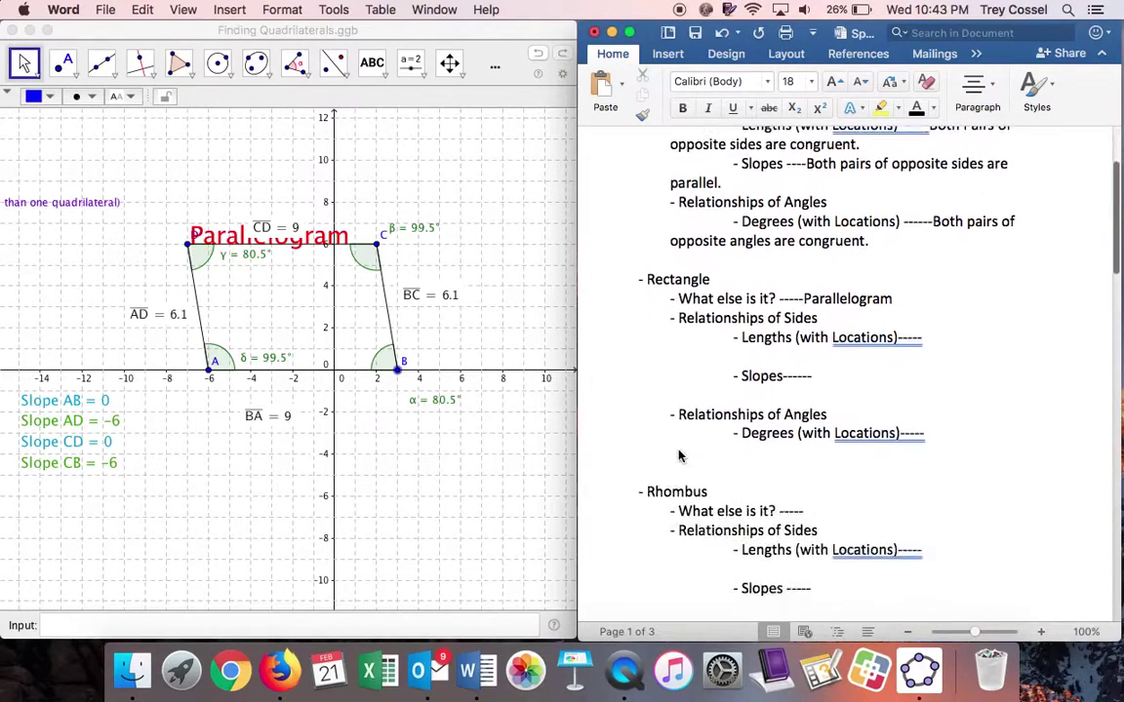
{"action": "scroll", "coordinate": [680, 456], "scroll_direction": "up", "scroll_amount": 2}
{"action": "scroll", "coordinate": [680, 456], "scroll_direction": "down", "scroll_amount": 13}
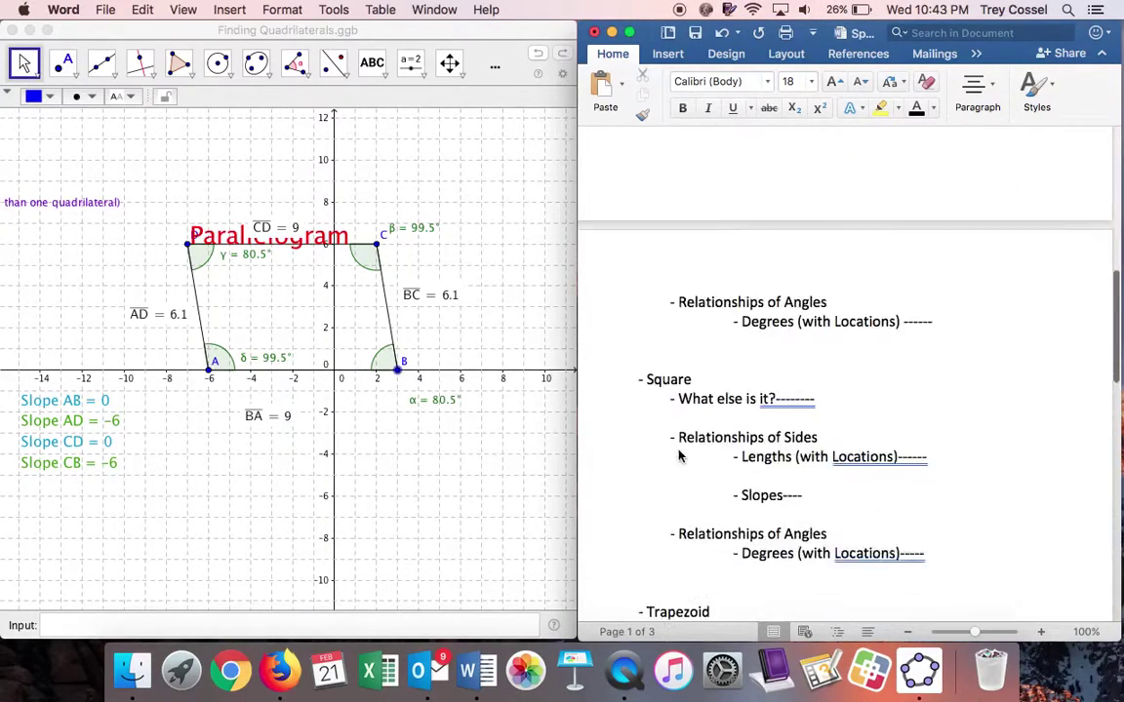
{"action": "scroll", "coordinate": [679, 456], "scroll_direction": "down", "scroll_amount": 12}
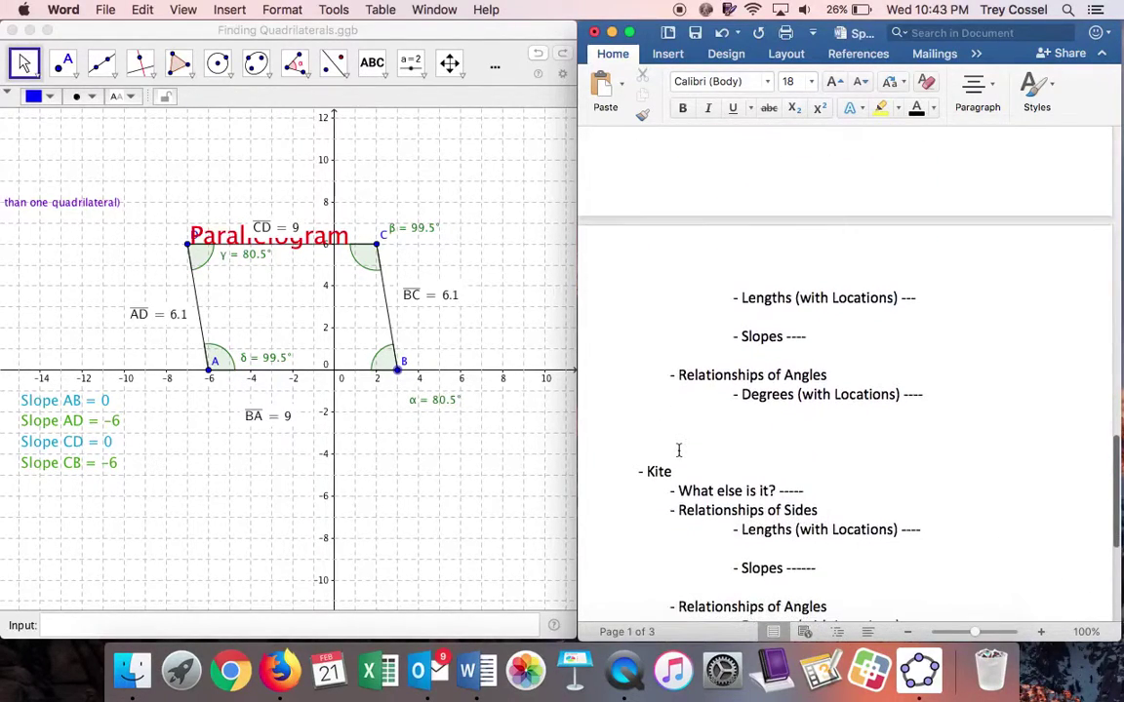
{"action": "scroll", "coordinate": [680, 456], "scroll_direction": "up", "scroll_amount": 5}
{"action": "scroll", "coordinate": [680, 456], "scroll_direction": "up", "scroll_amount": 4}
{"action": "scroll", "coordinate": [677, 454], "scroll_direction": "down", "scroll_amount": 1}
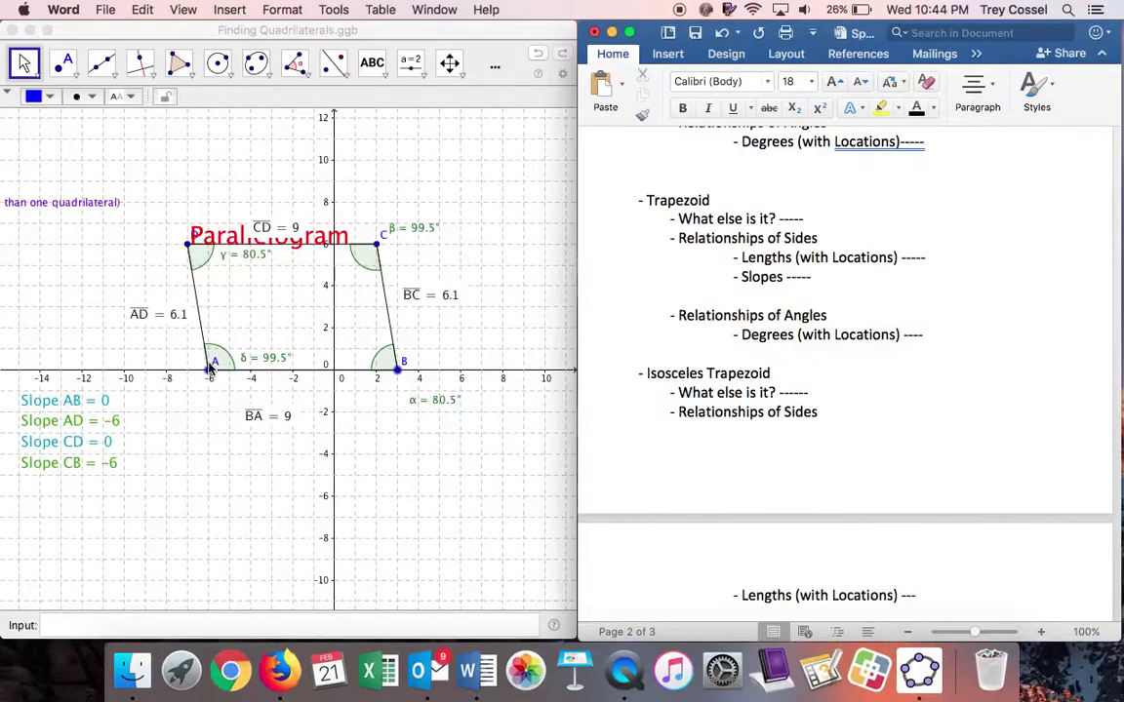
{"action": "left_click_drag", "start_coordinate": [209, 372], "coordinate": [230, 370]}
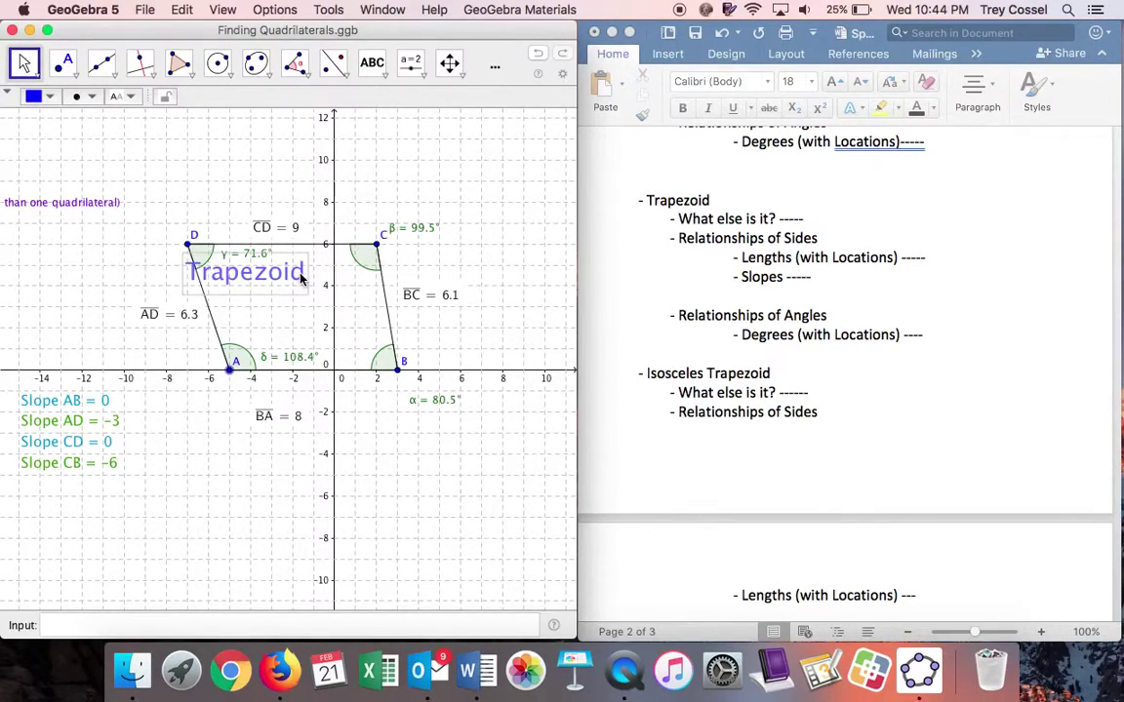
Recolour the hidden Trapezoid 'What else is it?' answer black so it shows Nothing.
{"action": "left_click", "coordinate": [806, 217]}
{"action": "left_click_drag", "start_coordinate": [805, 217], "coordinate": [913, 218]}
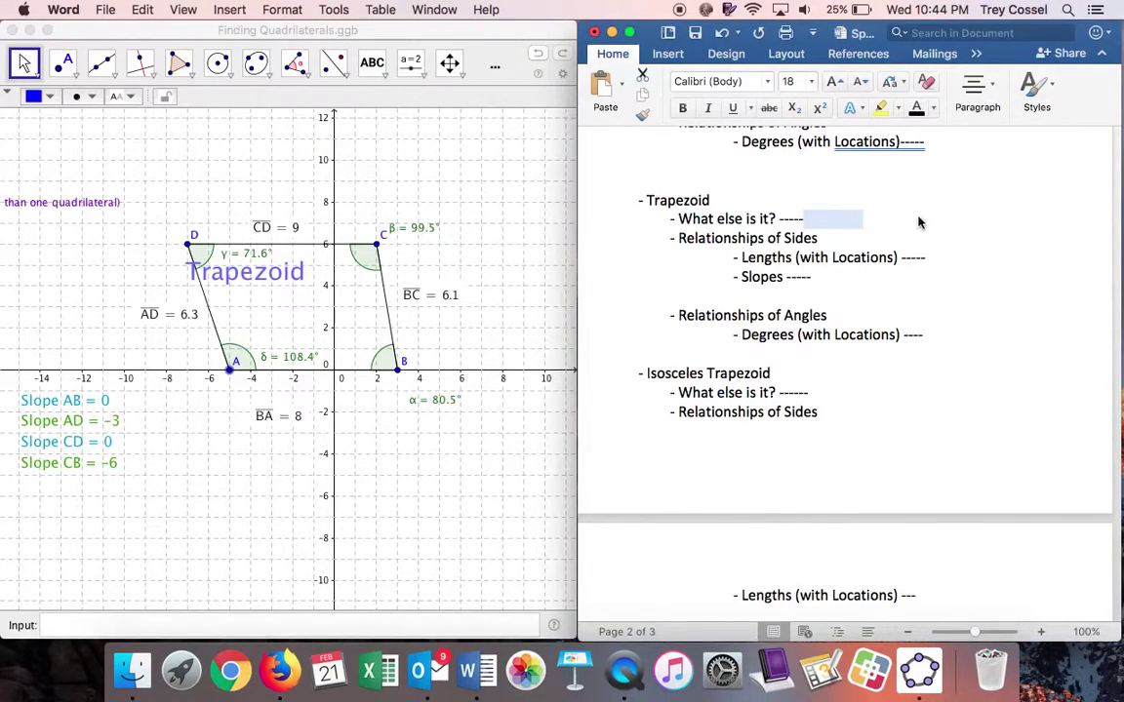
{"action": "left_click", "coordinate": [917, 110]}
{"action": "type", "text": "Nothing"}
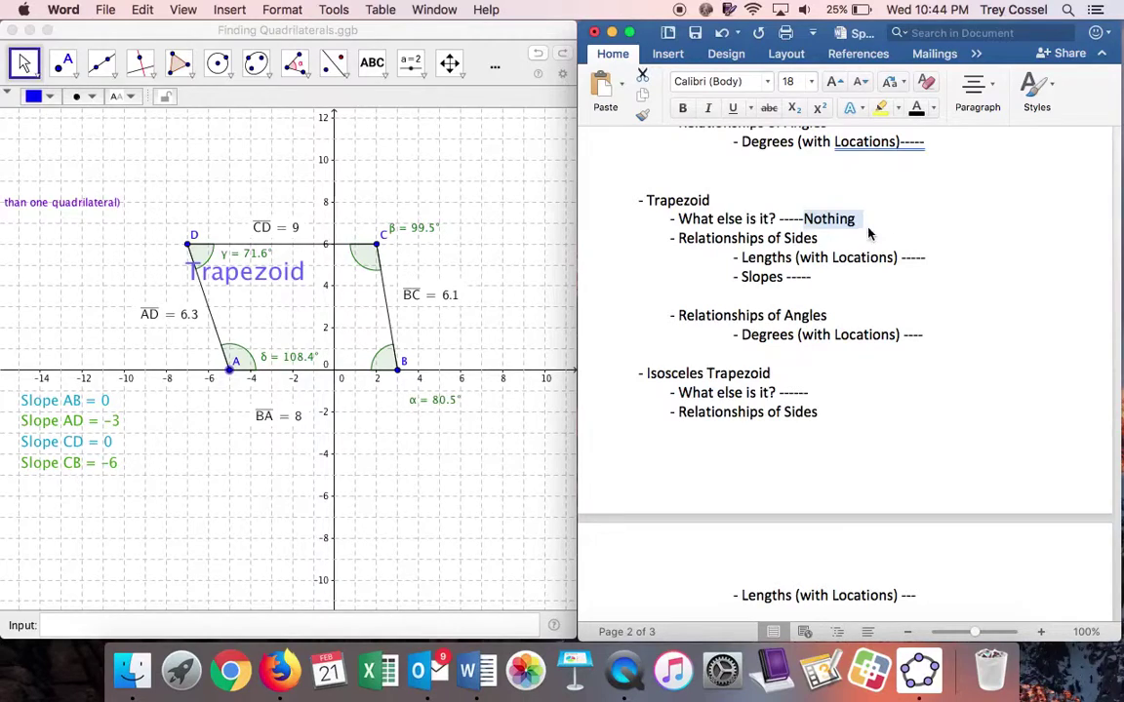
{"action": "left_click", "coordinate": [767, 238]}
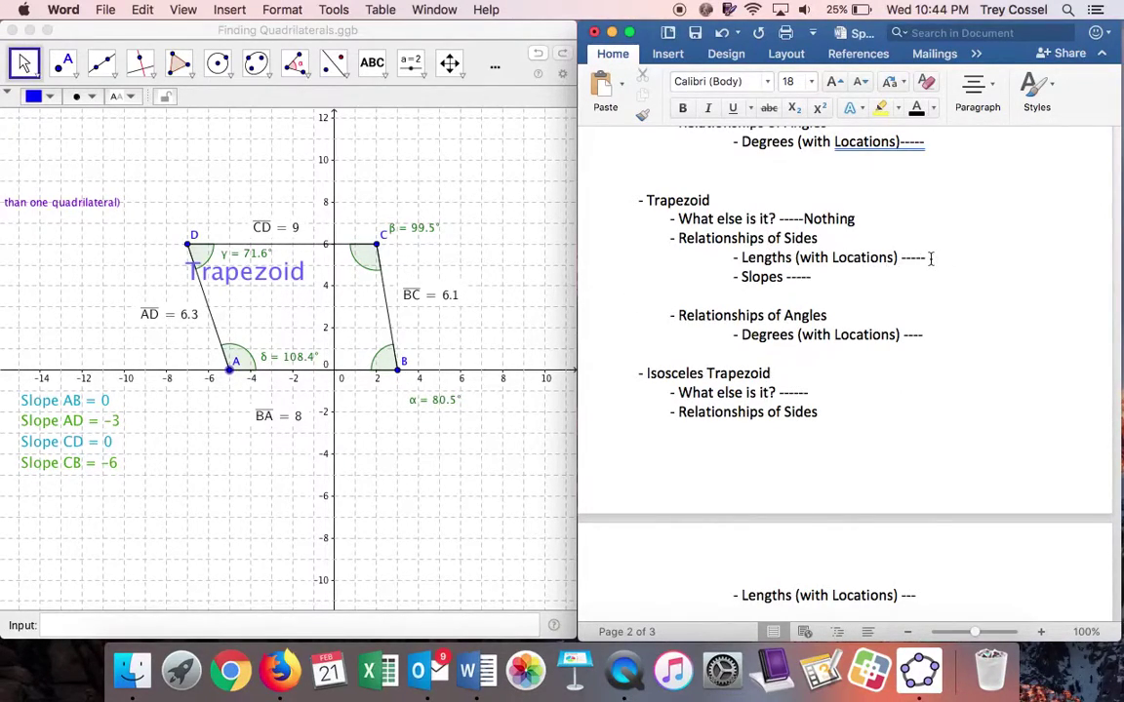
Reveal the hidden 'No Relationship' answer after the Trapezoid Lengths line in black.
{"action": "left_click_drag", "start_coordinate": [929, 259], "coordinate": [1033, 259]}
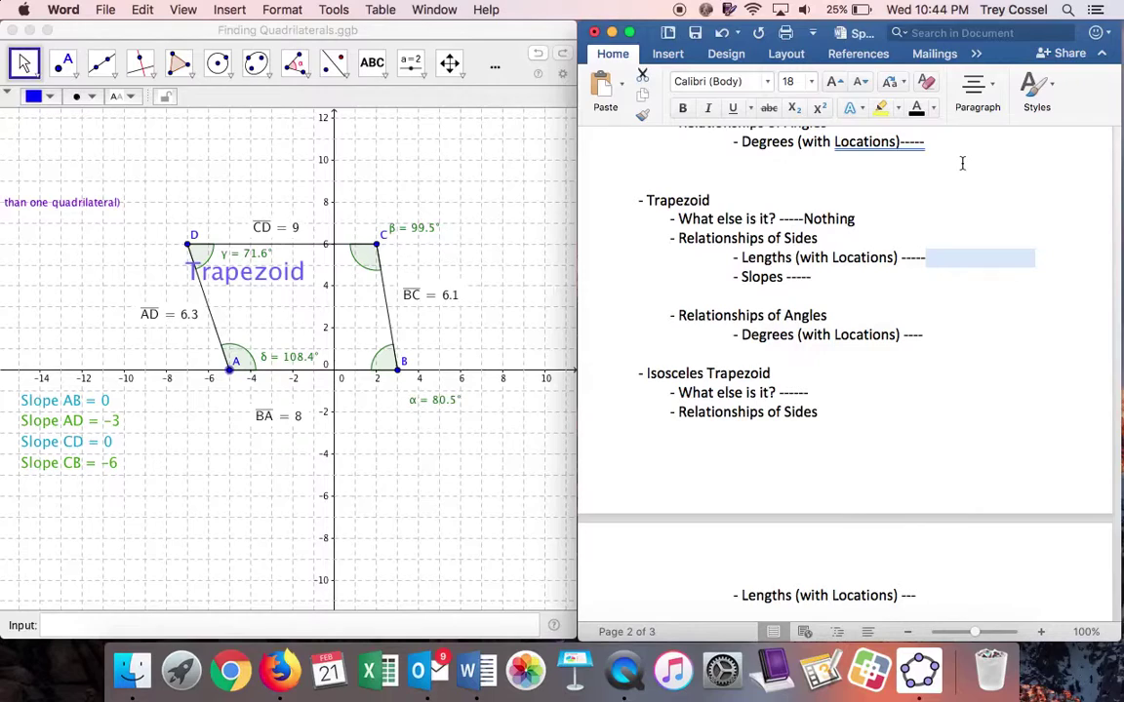
{"action": "type", "text": "No Relationship"}
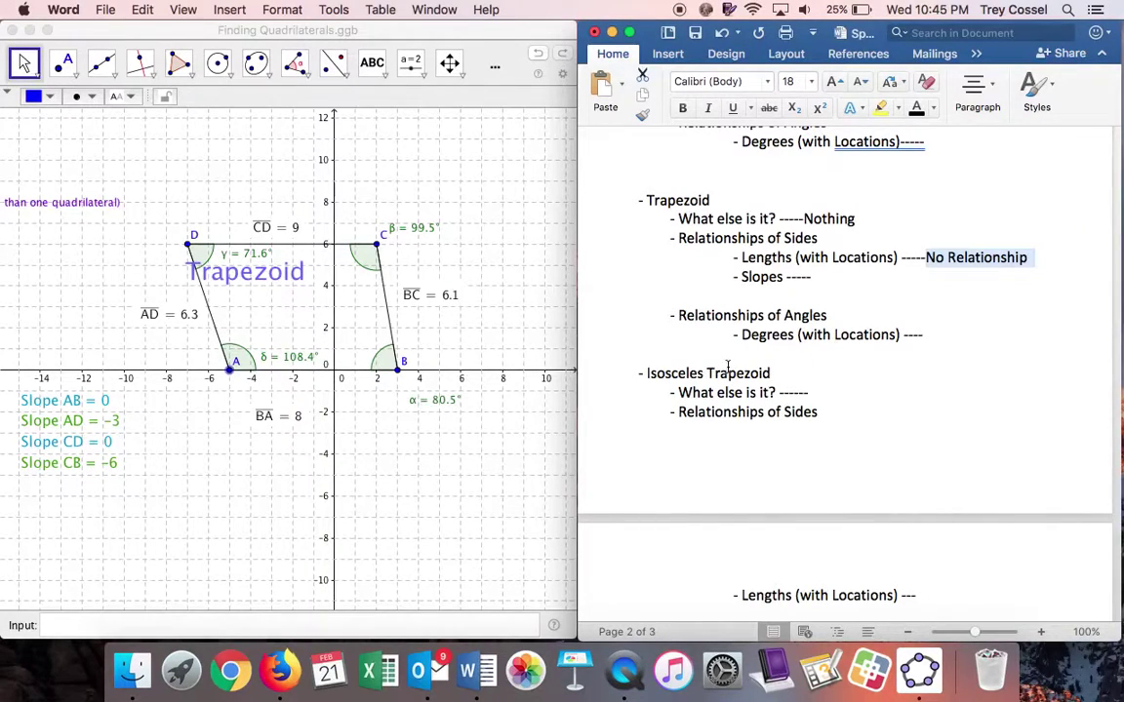
Turn the hidden Trapezoid Slopes answer black to show 'One pair of opposite sides are parallel'.
{"action": "left_click_drag", "start_coordinate": [826, 289], "coordinate": [843, 280]}
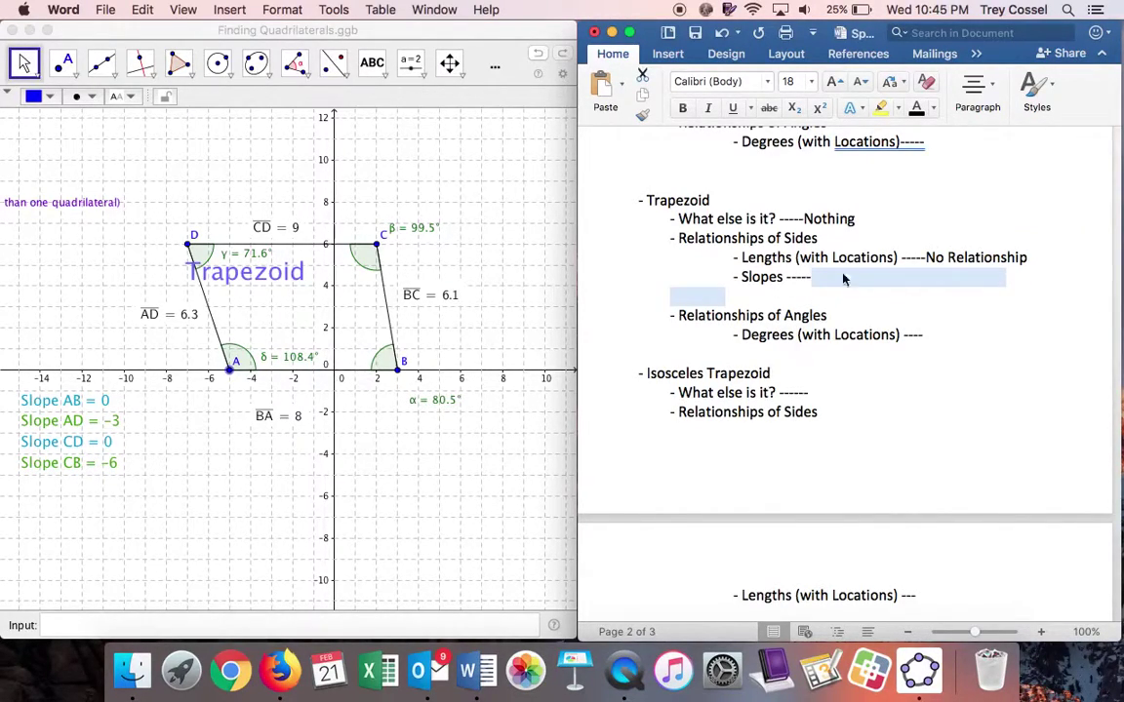
{"action": "left_click", "coordinate": [915, 109]}
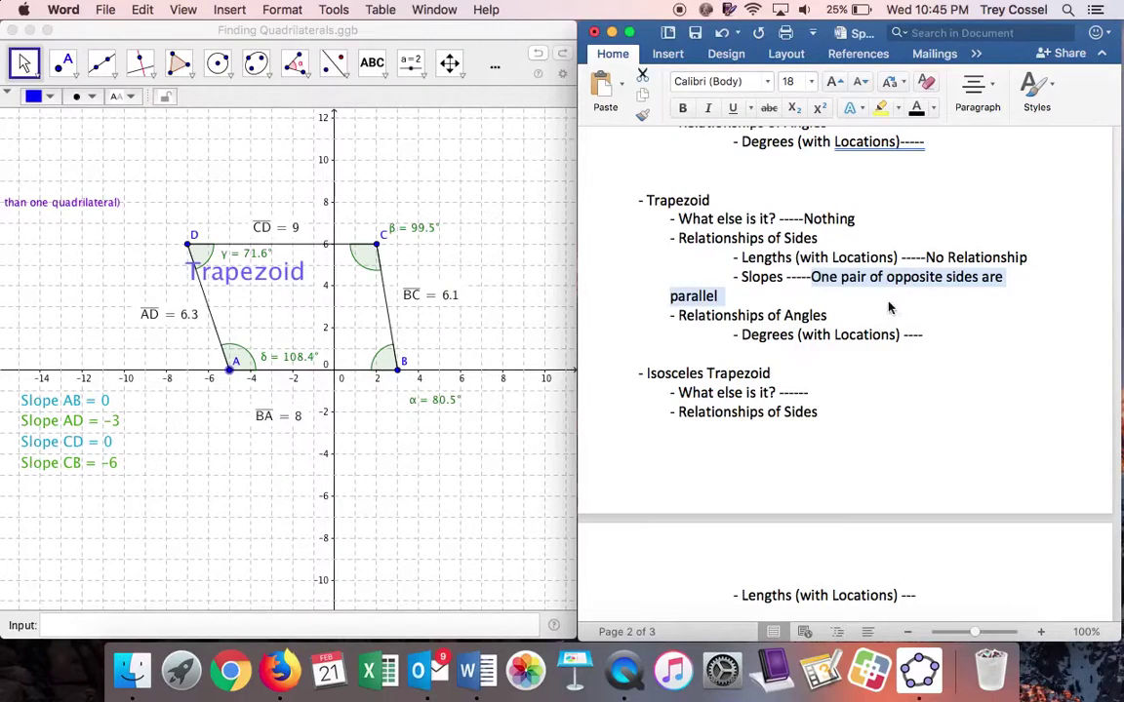
{"action": "left_click", "coordinate": [886, 308]}
{"action": "type", "text": "."}
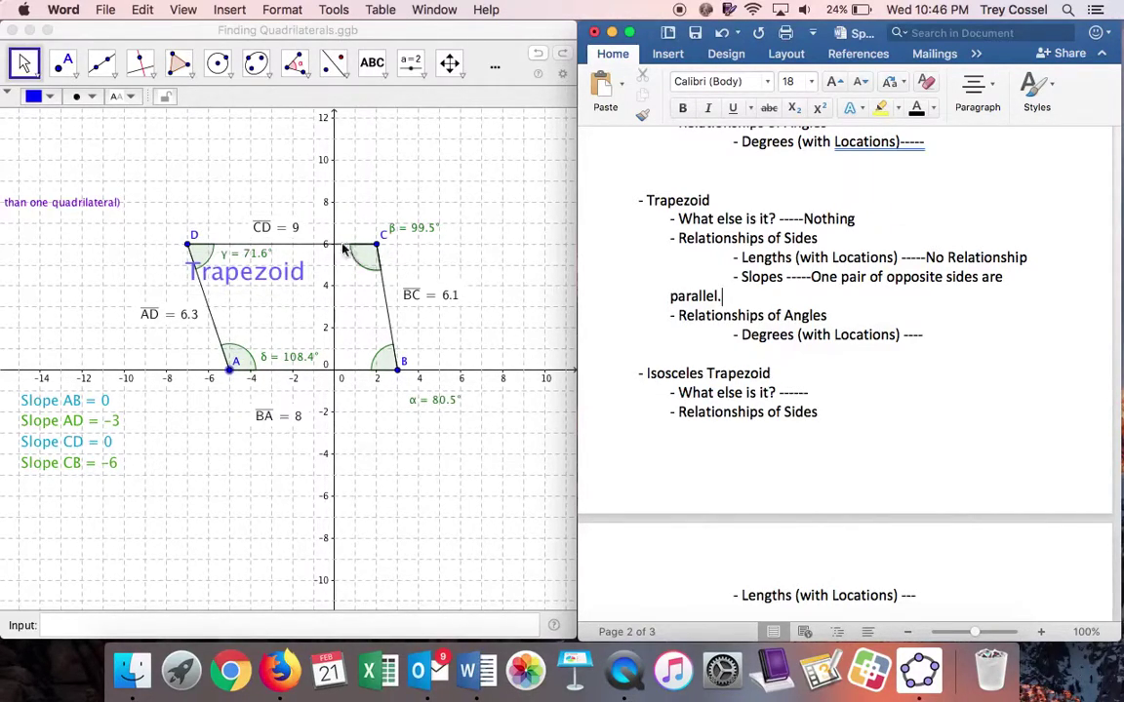
Move D one unit left and B to x = 4, making CD 10 and BA 9.
{"action": "left_click", "coordinate": [190, 248]}
{"action": "left_click_drag", "start_coordinate": [190, 249], "coordinate": [168, 252]}
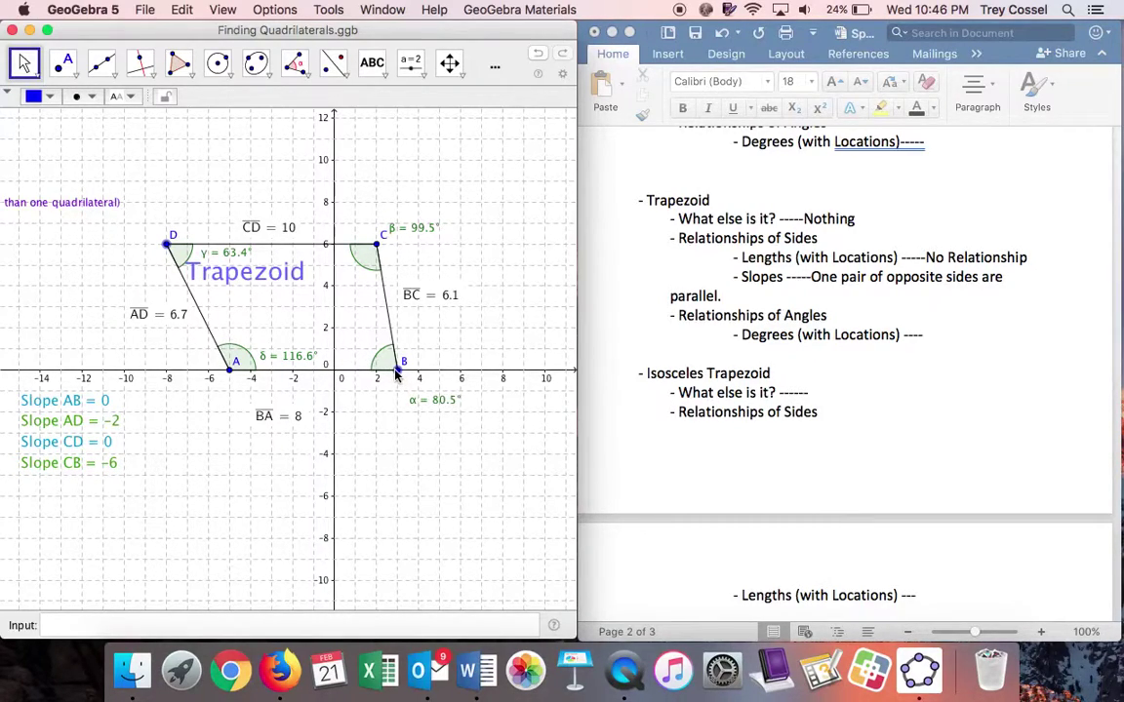
{"action": "left_click_drag", "start_coordinate": [396, 374], "coordinate": [420, 377]}
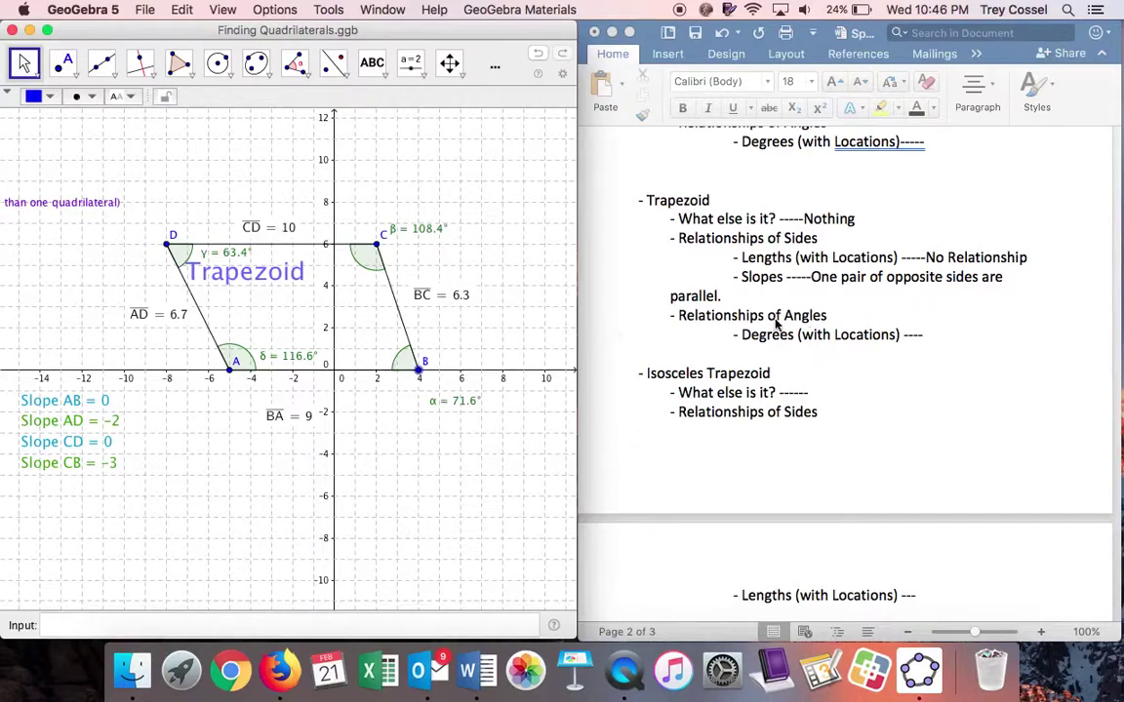
{"action": "left_click", "coordinate": [951, 337]}
{"action": "left_click", "coordinate": [931, 336]}
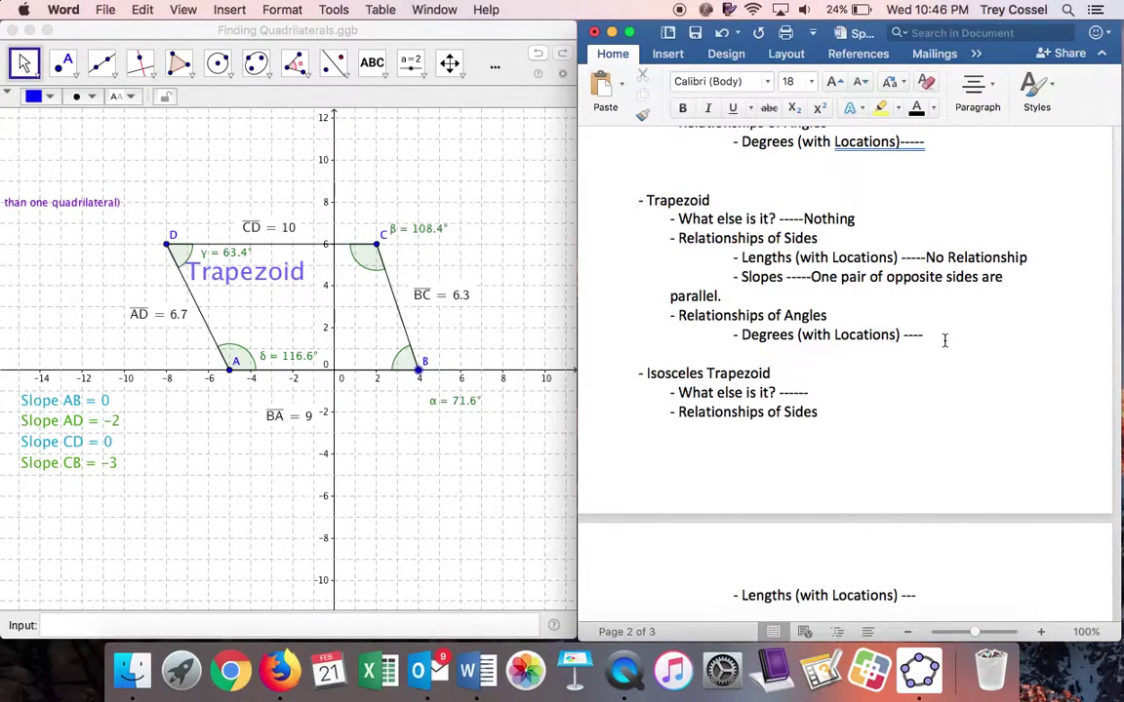
Add 'Two pairs of consecutive angles are supplementary' after the Trapezoid Degrees dashes.
{"action": "type", "text": "Two pairs of c"}
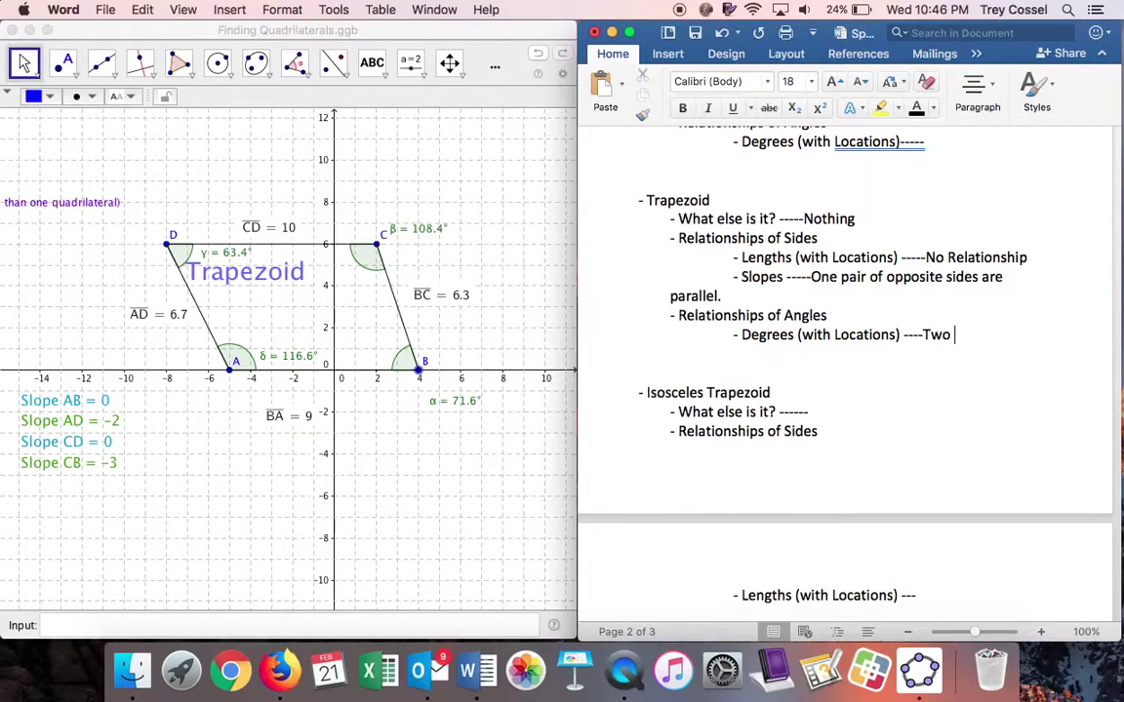
{"action": "type", "text": "ons"}
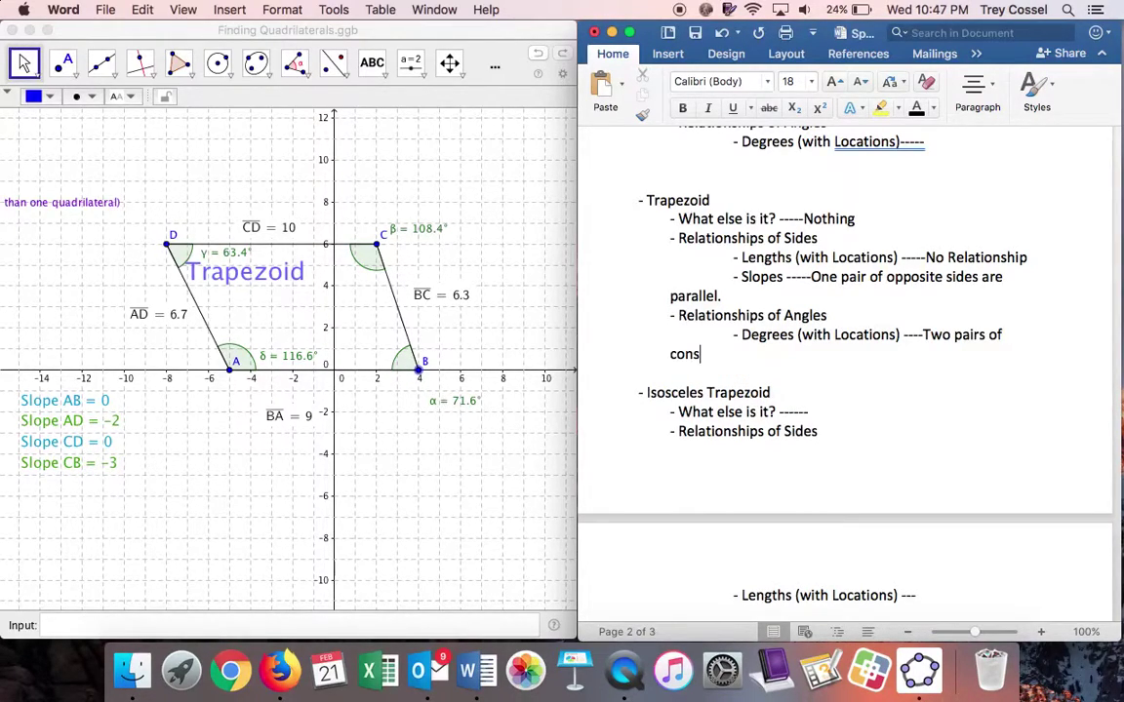
{"action": "type", "text": "ecutive "}
{"action": "type", "text": "angles "}
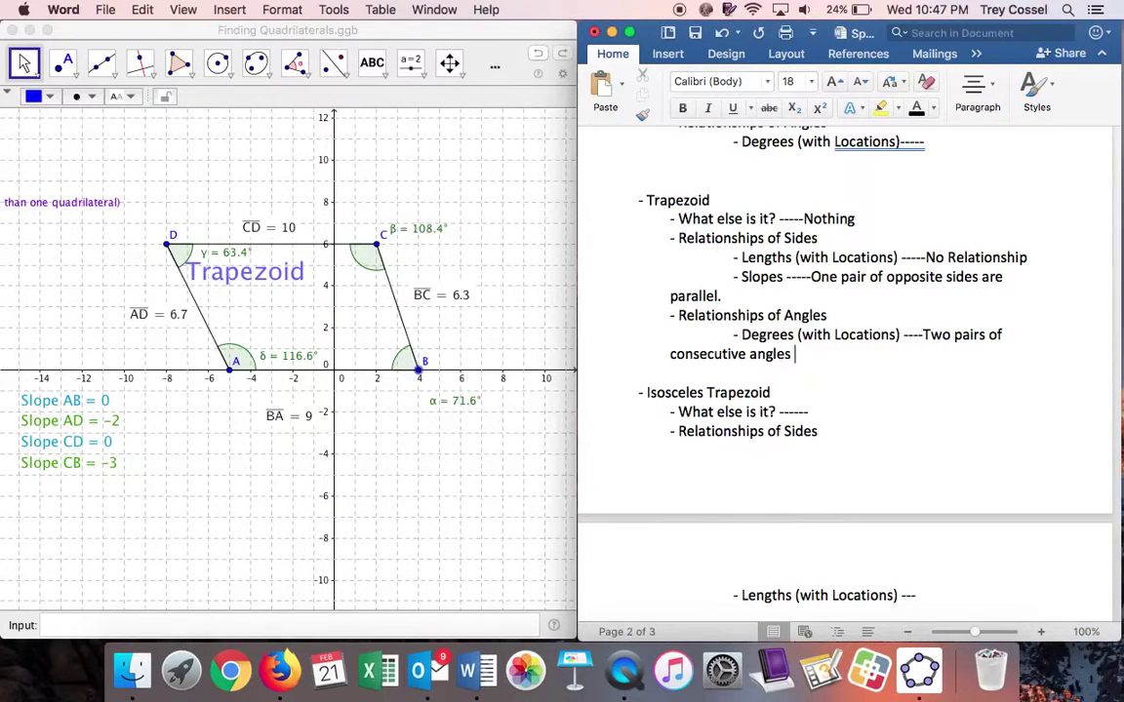
{"action": "type", "text": "are supp"}
{"action": "type", "text": "lementary"}
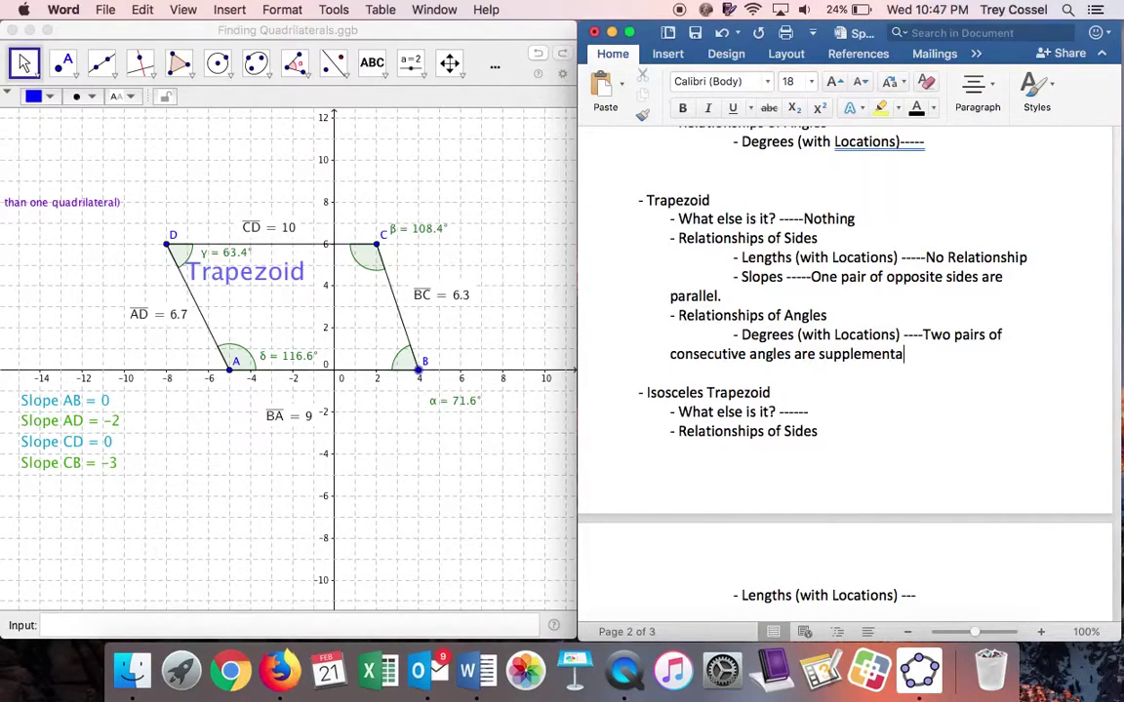